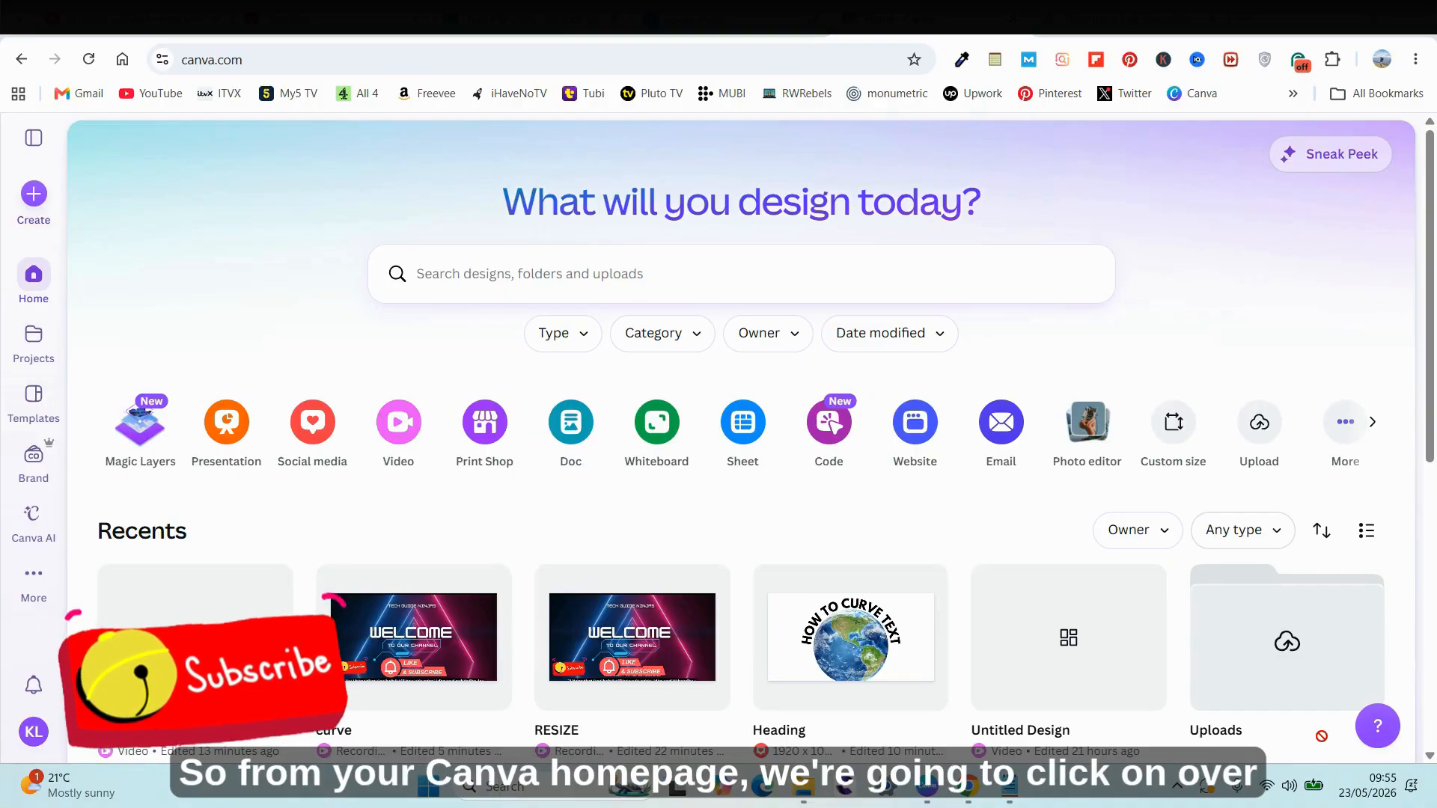
Step: Search the template library for "logo"
left_click(40, 393)
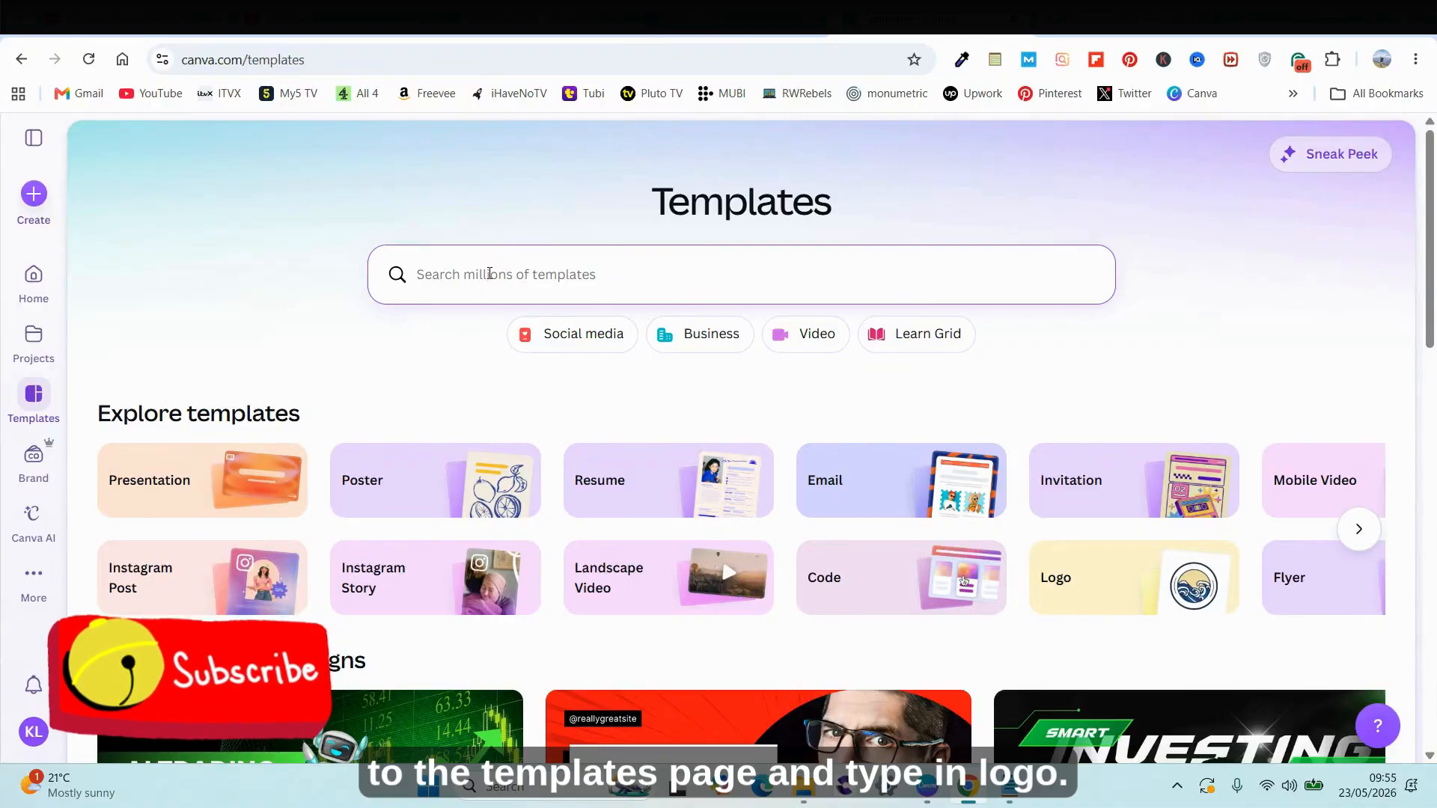
type("logo")
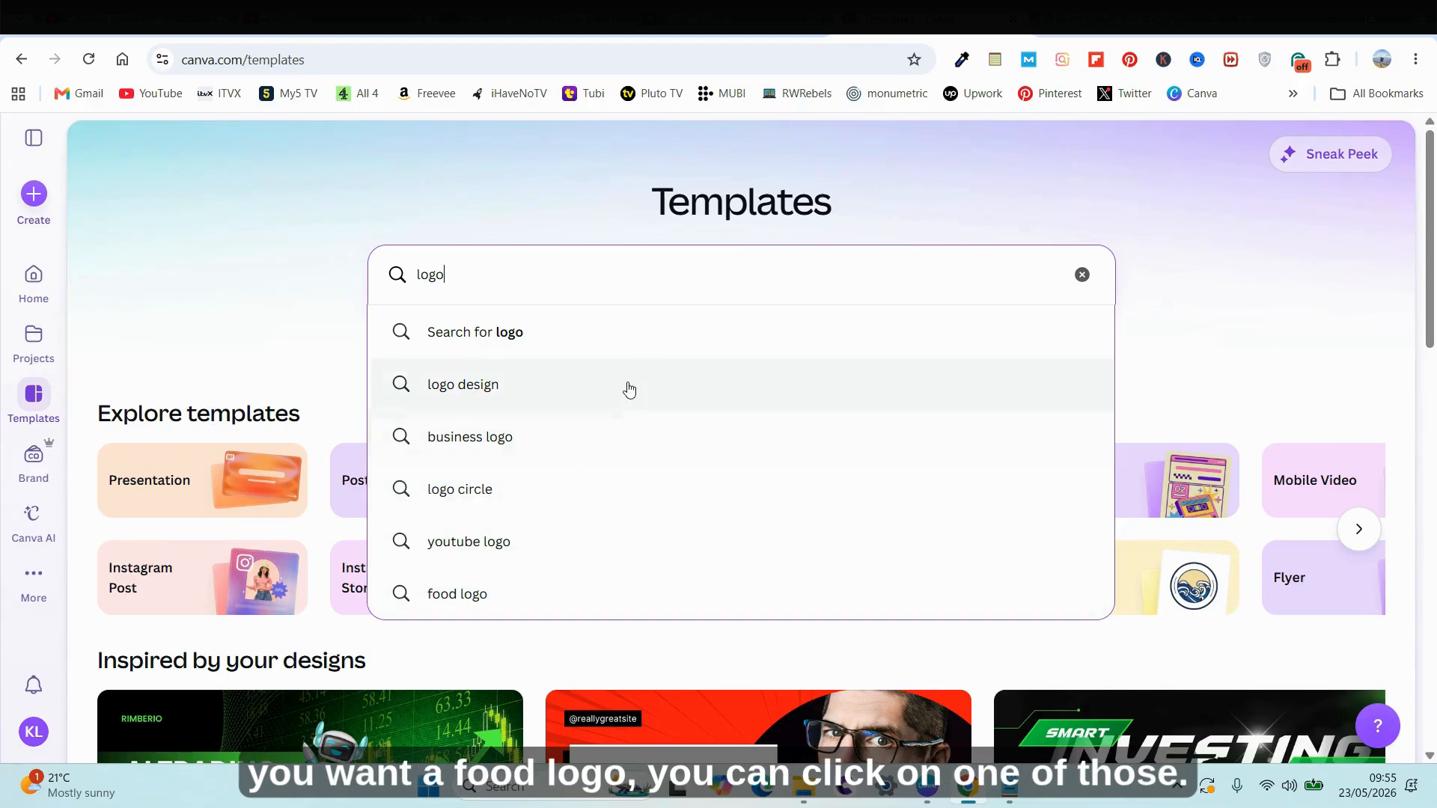
key("Return")
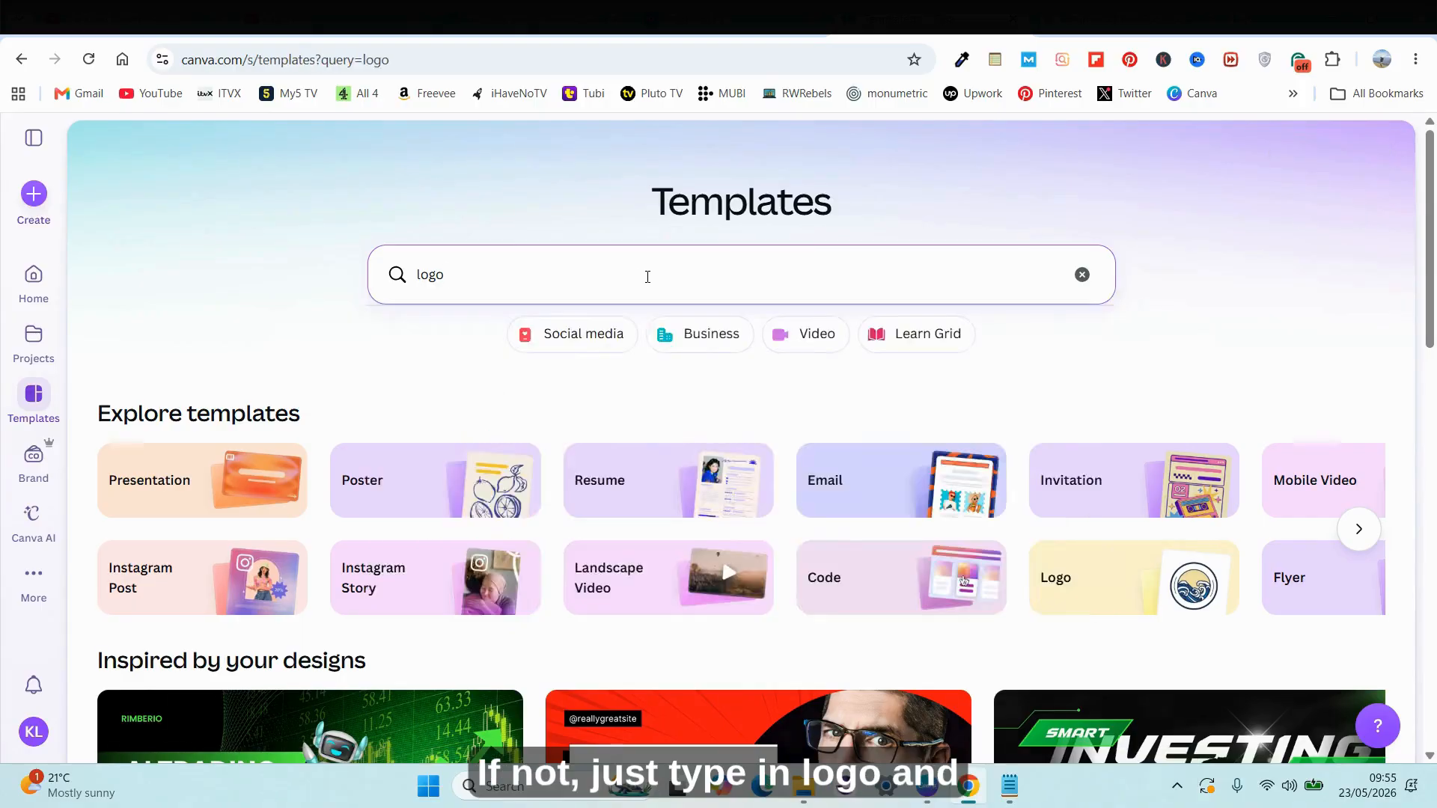
Step: Look over the logo templates and check which styles they can be filtered by
scroll(1028, 584, "down", 12)
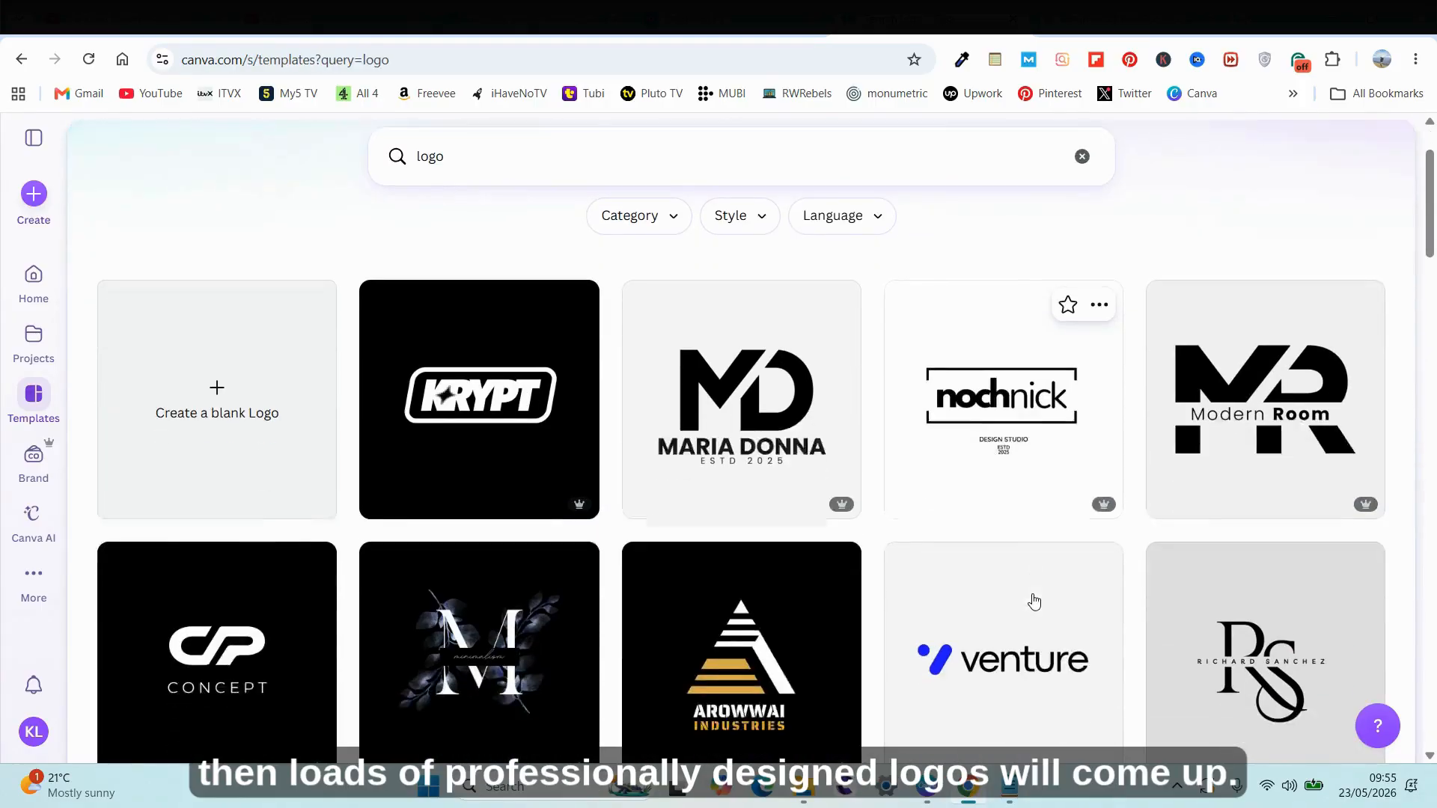
scroll(1033, 599, "down", 10)
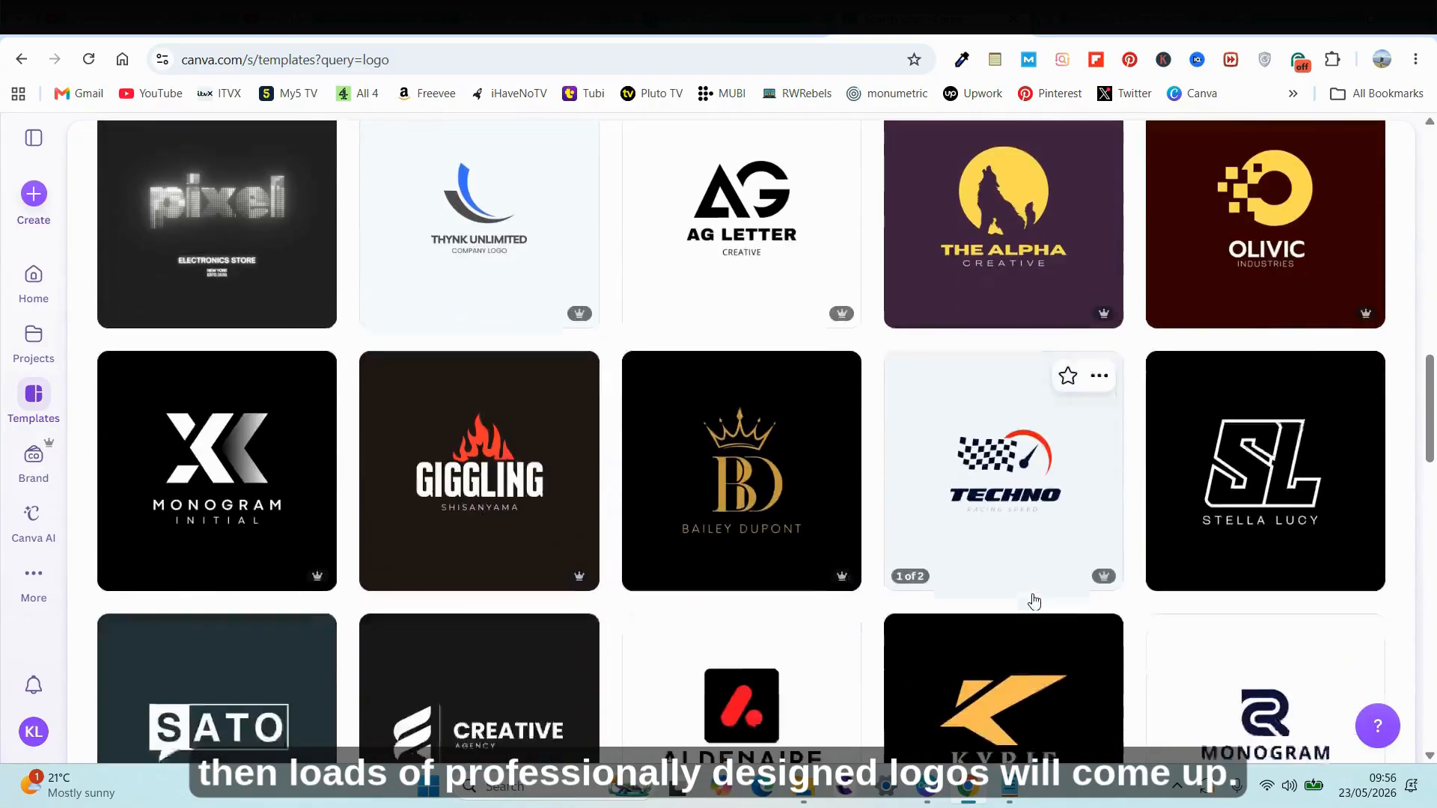
scroll(1033, 599, "up", 15)
scroll(1034, 601, "up", 3)
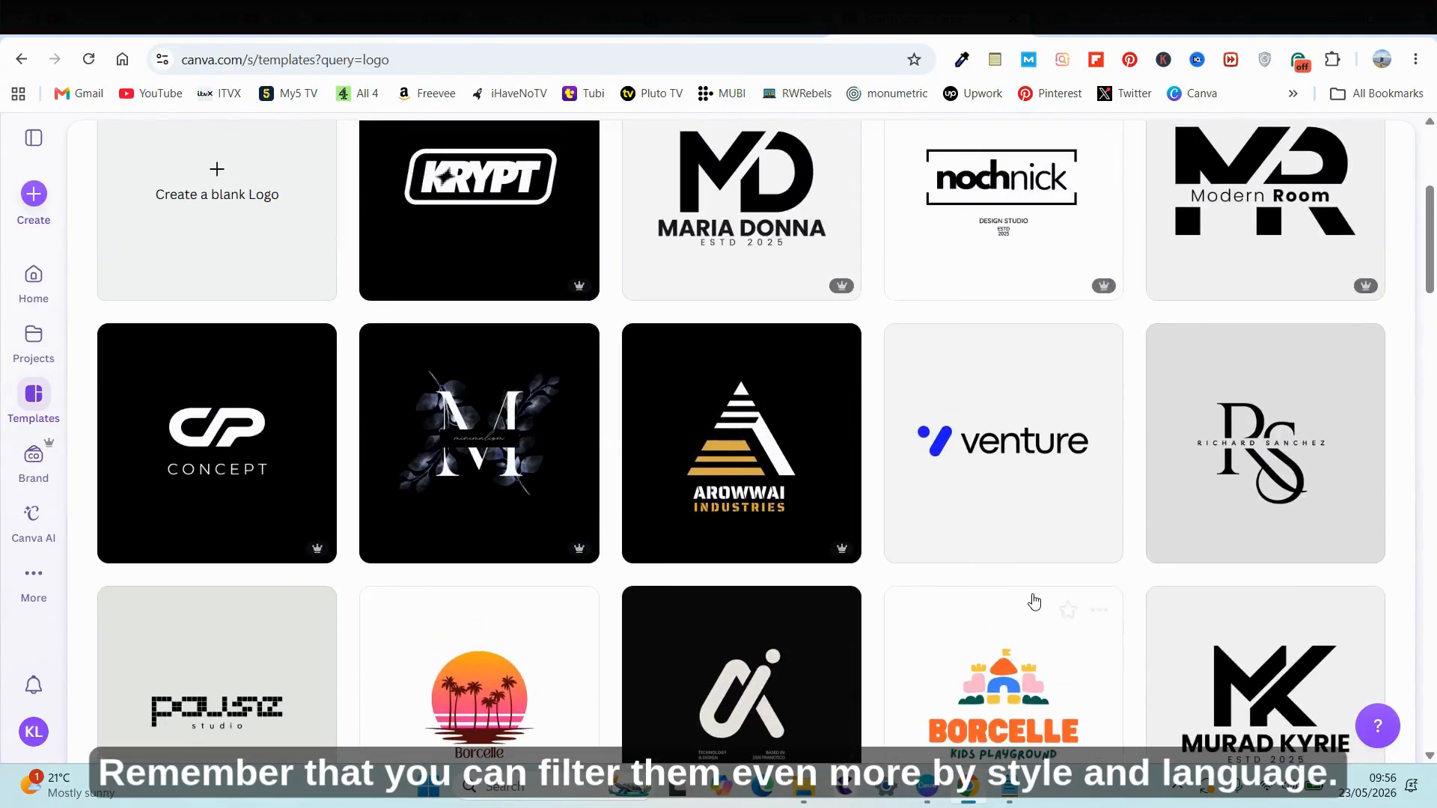
scroll(1026, 615, "up", 5)
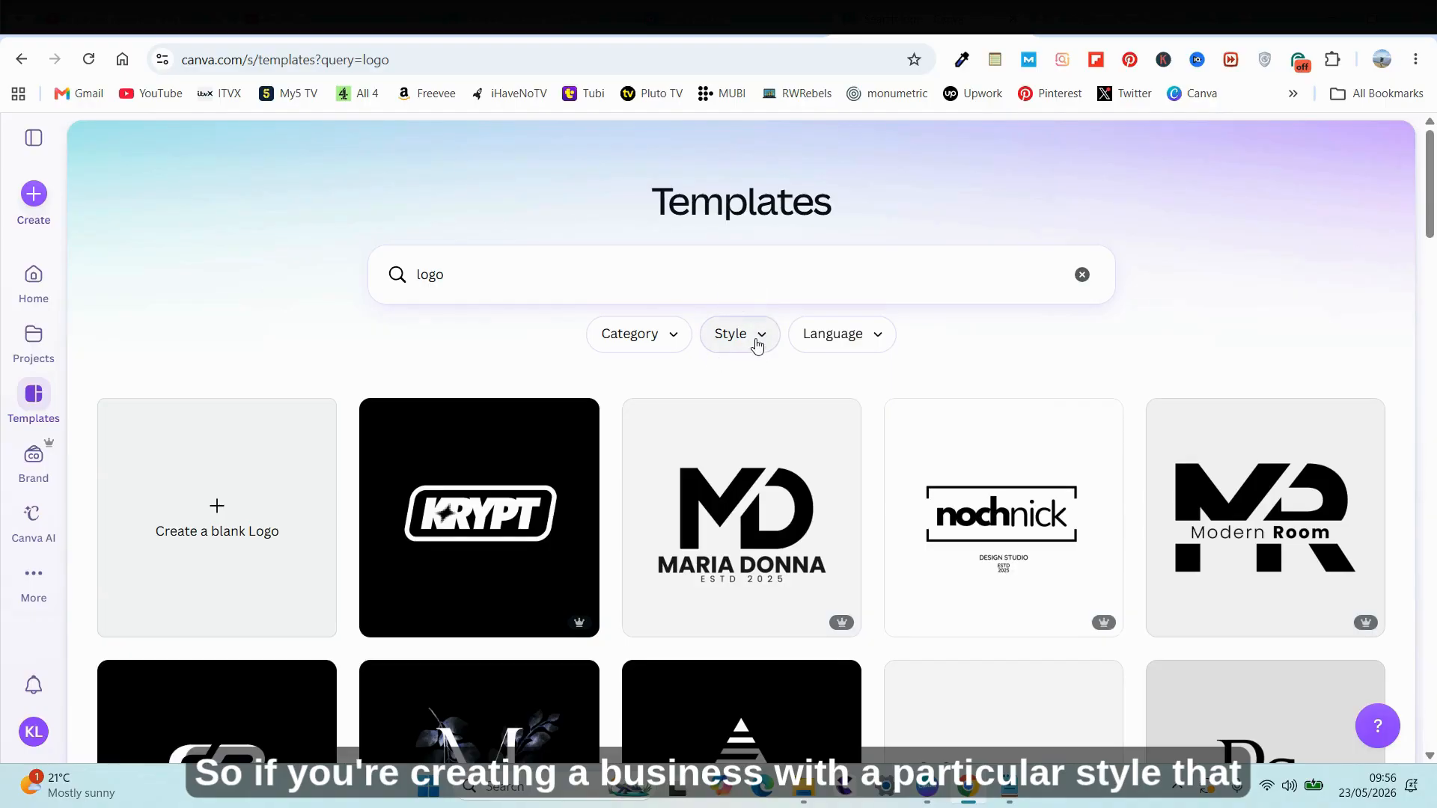
left_click(757, 339)
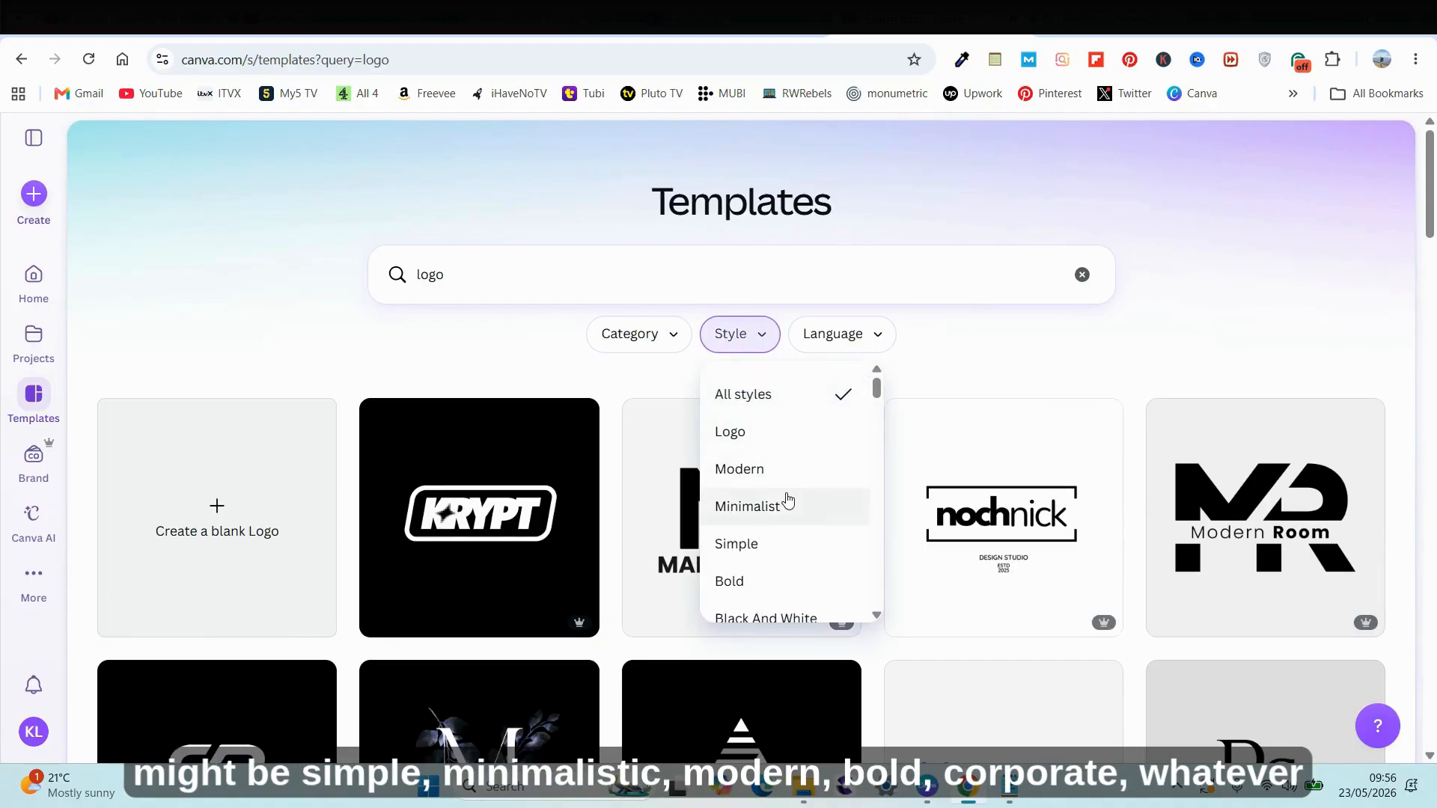
scroll(786, 500, "down", 8)
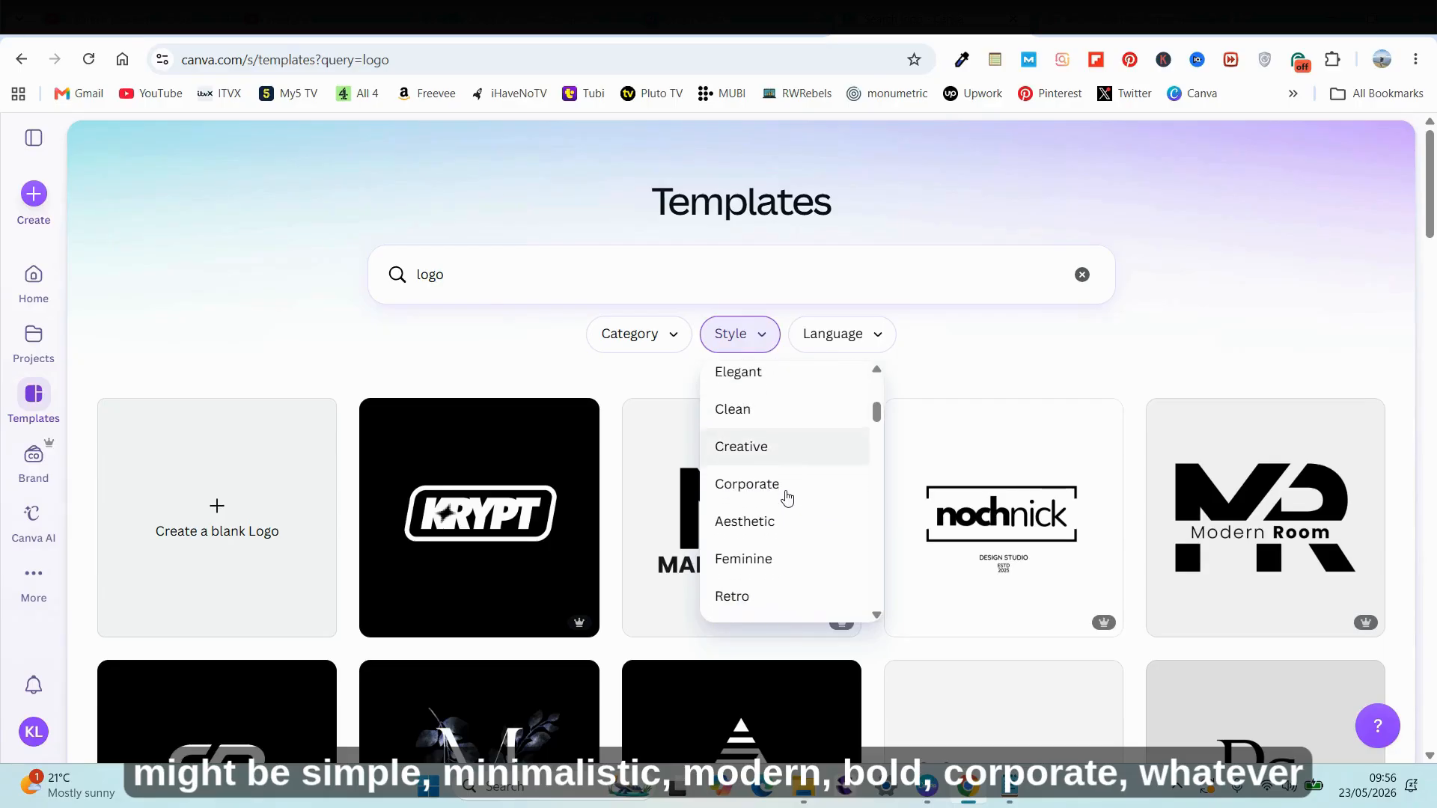
left_click(1020, 366)
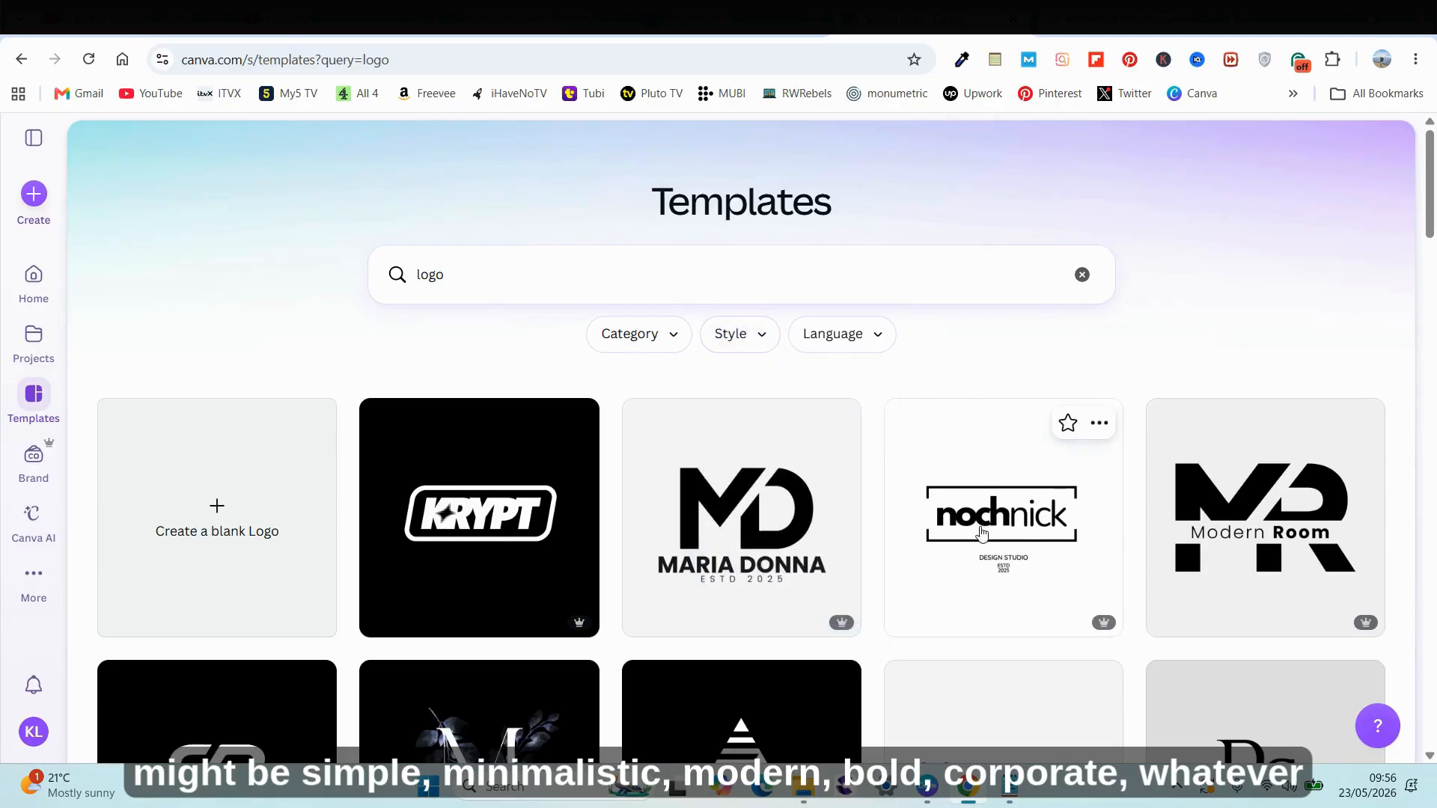
Step: Browse the logo templates and open the yellow "Thinker" light bulb template for customizing
scroll(985, 522, "down", 7)
scroll(985, 517, "down", 9)
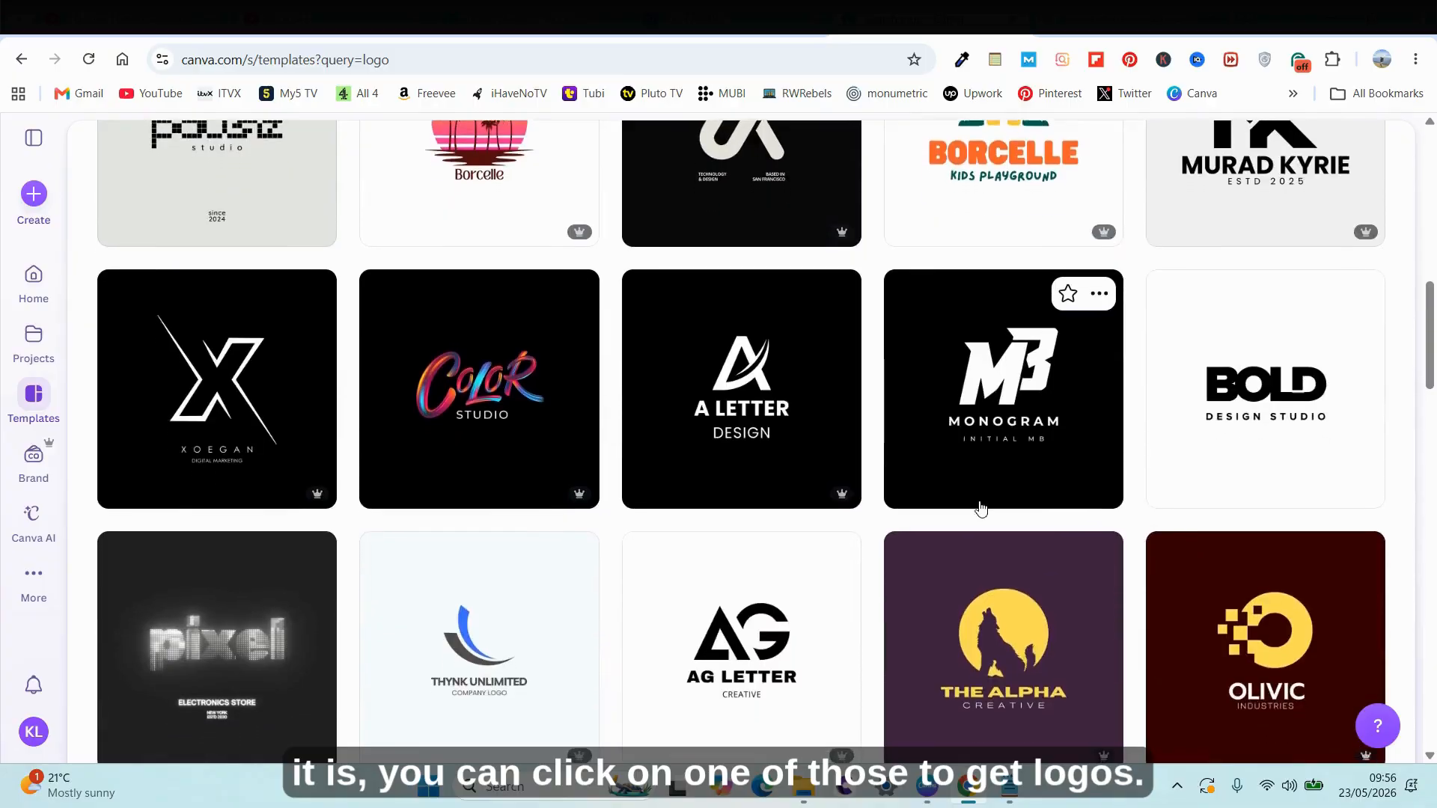
scroll(981, 509, "down", 15)
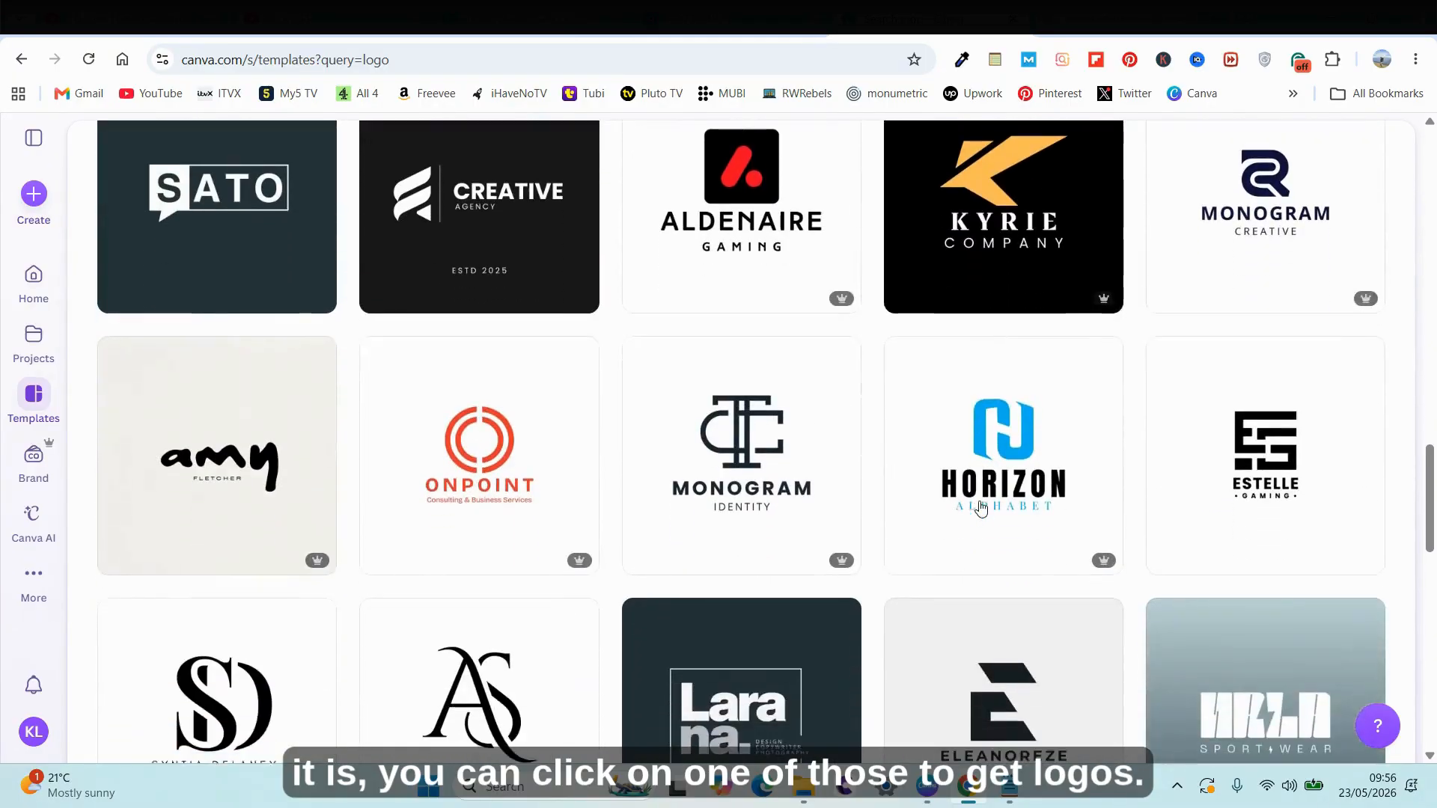
scroll(981, 509, "down", 8)
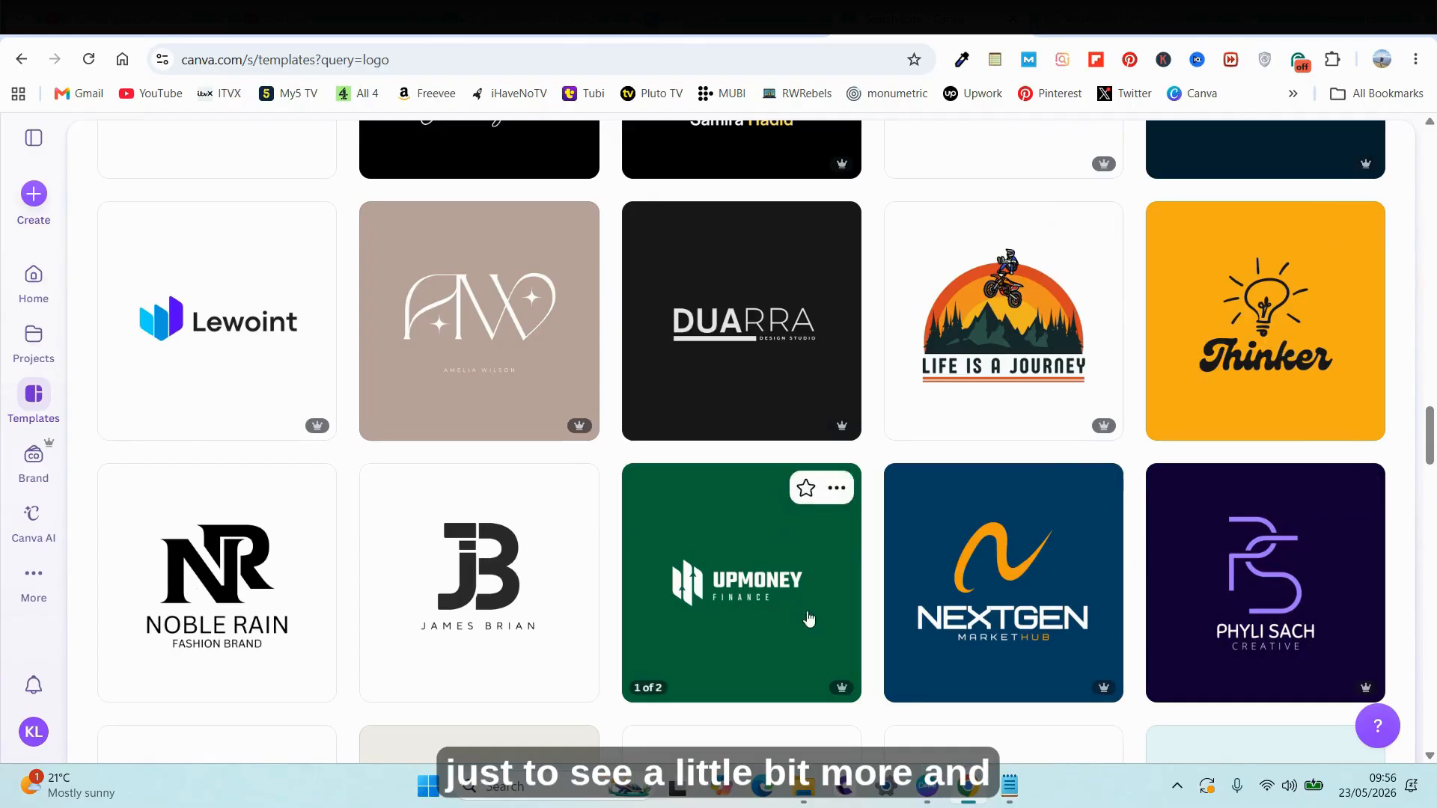
scroll(734, 479, "down", 8)
scroll(737, 464, "down", 3)
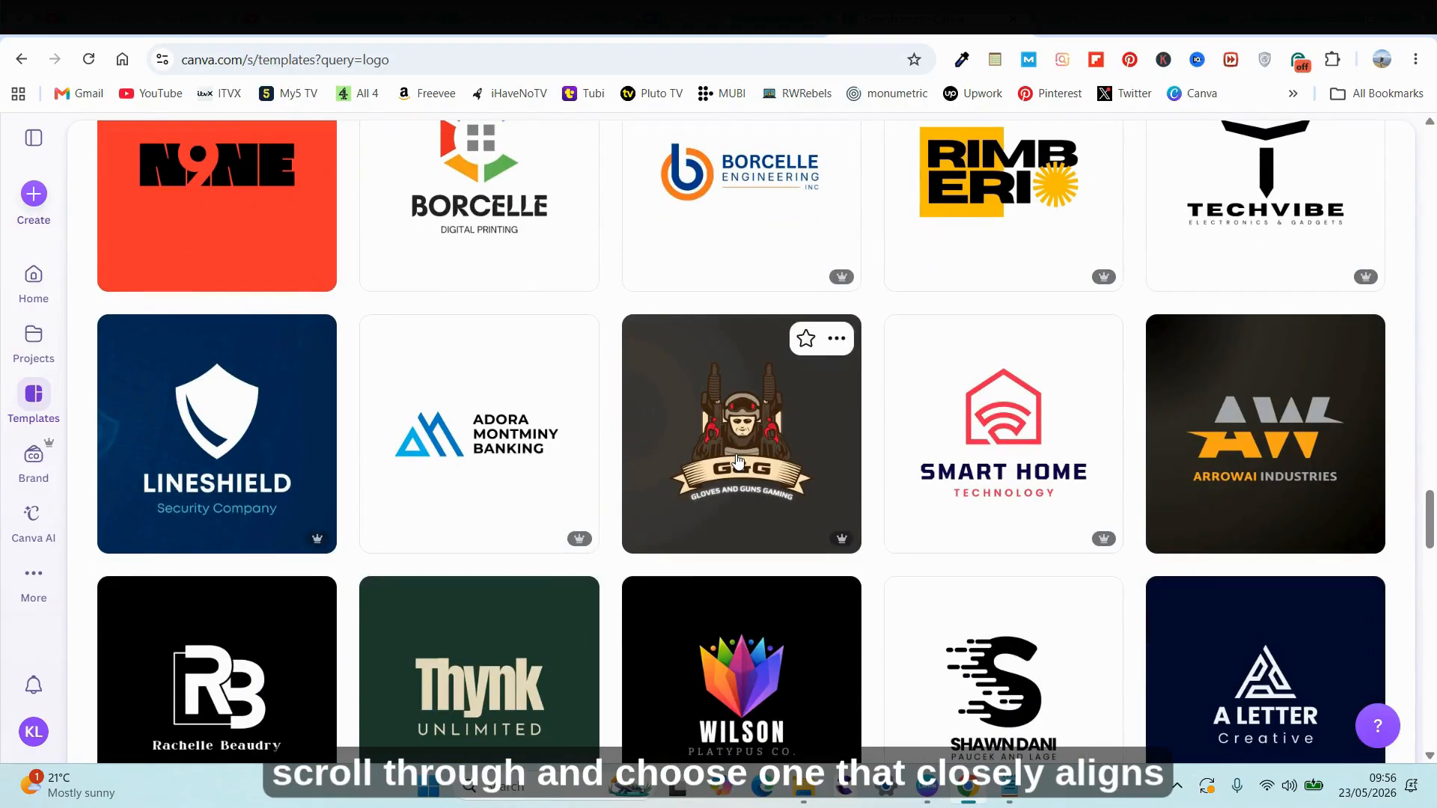
scroll(854, 389, "down", 2)
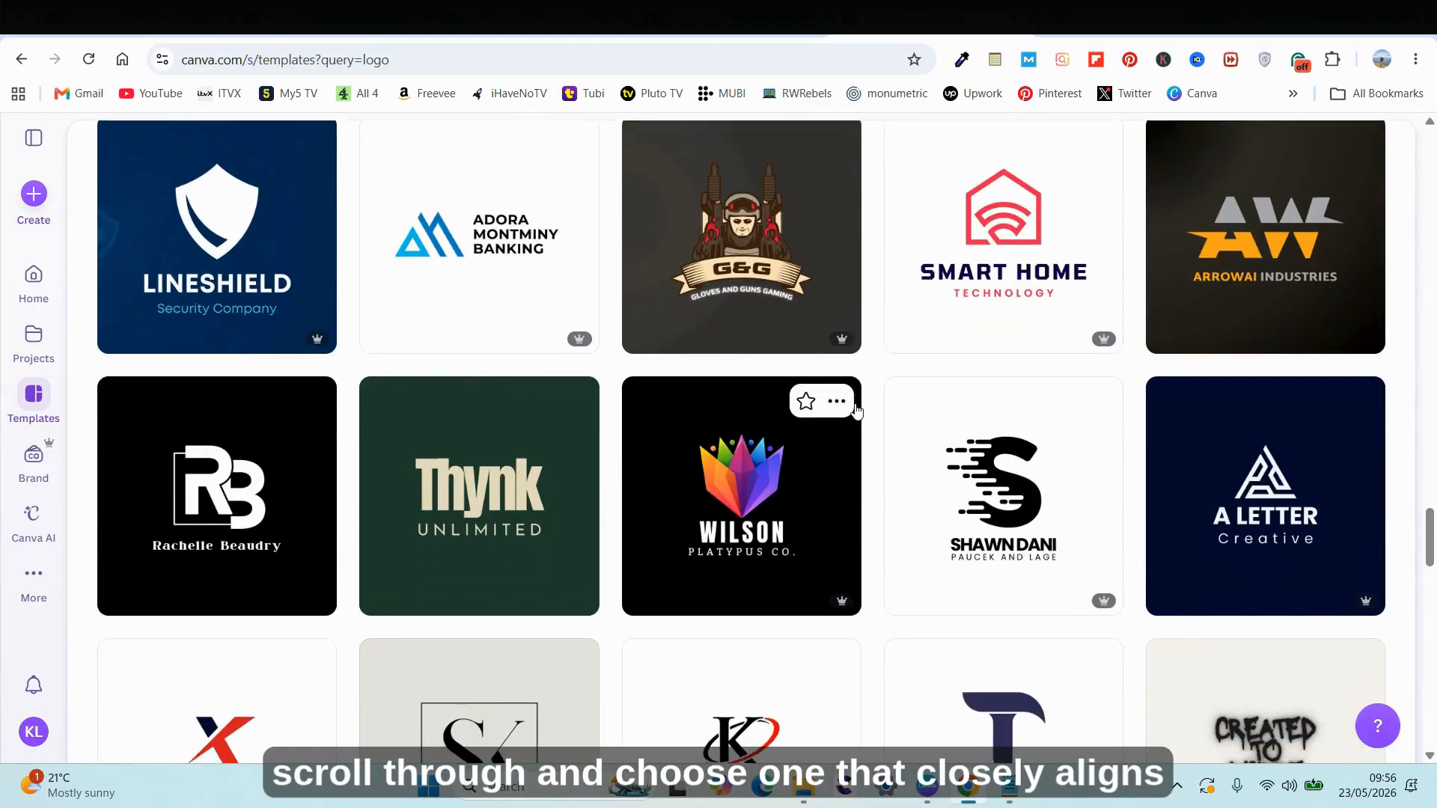
scroll(857, 408, "down", 6)
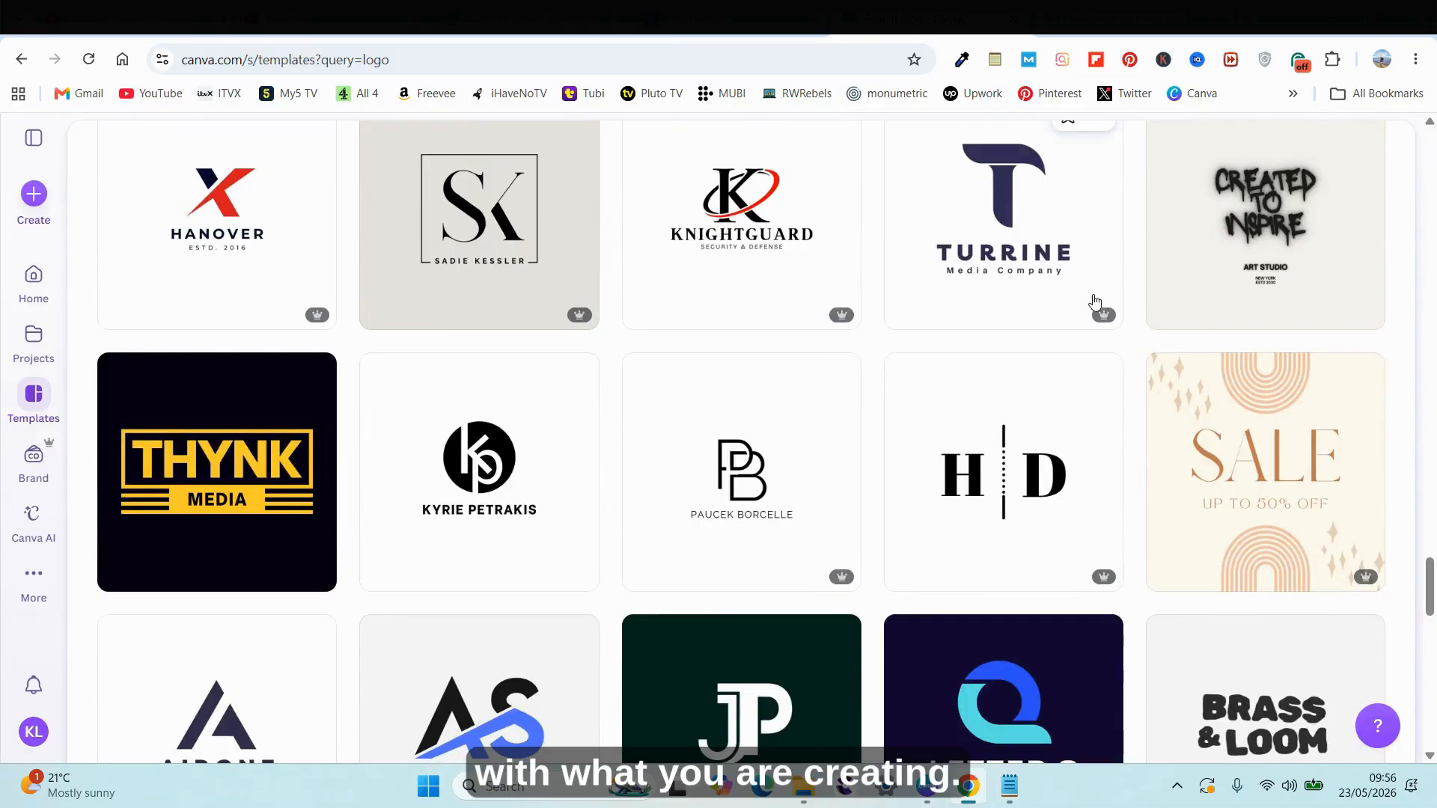
scroll(778, 404, "down", 2)
scroll(778, 398, "up", 16)
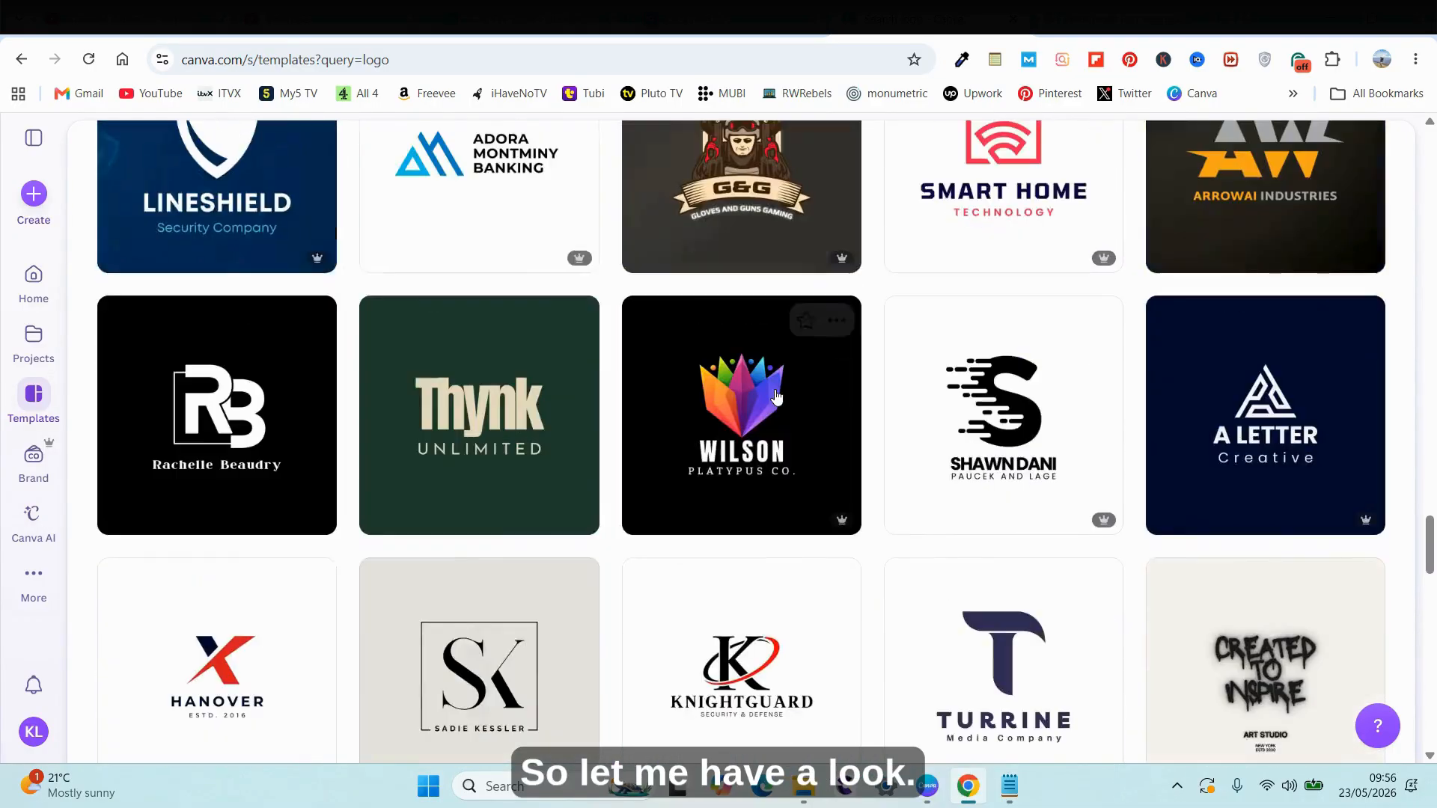
scroll(775, 396, "up", 3)
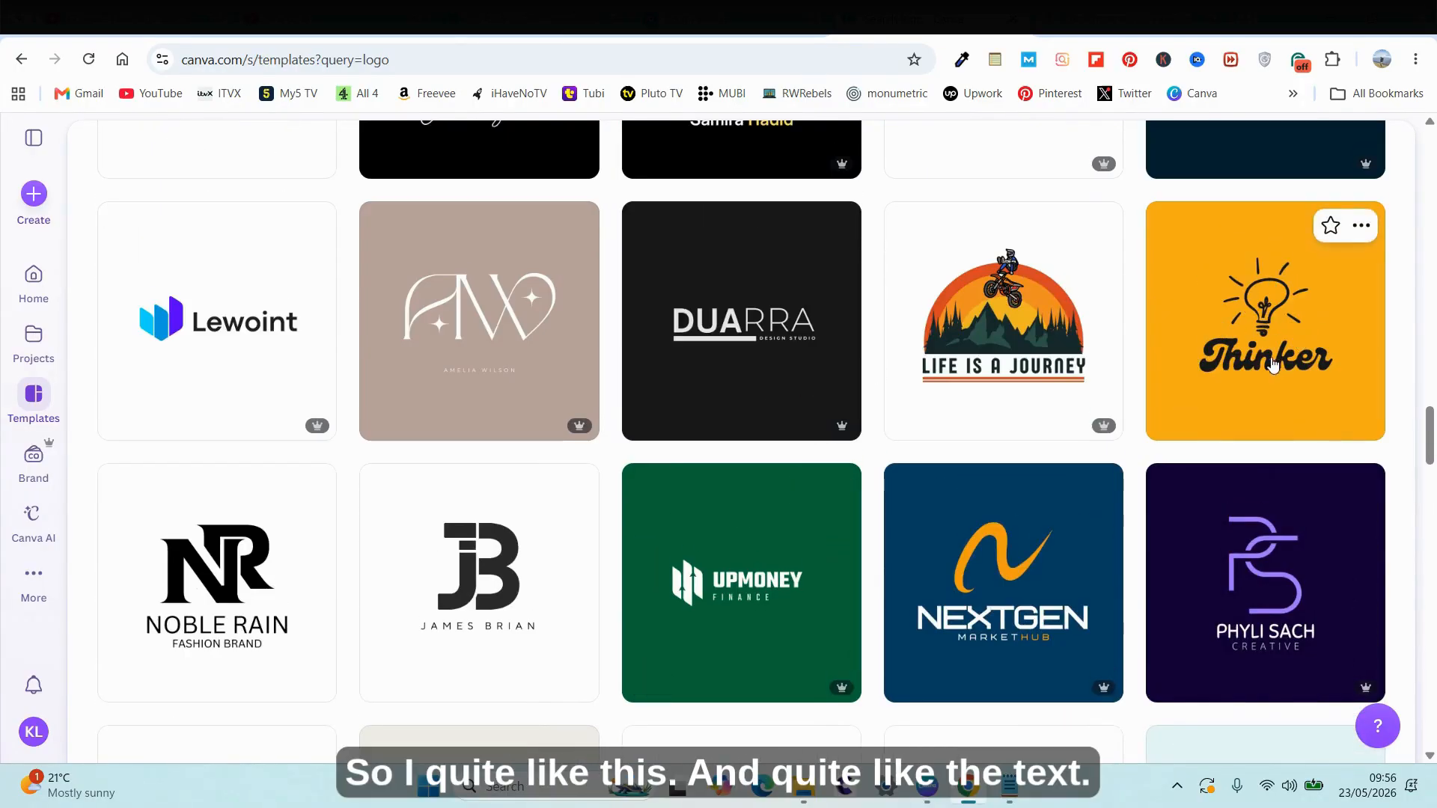
left_click(1314, 295)
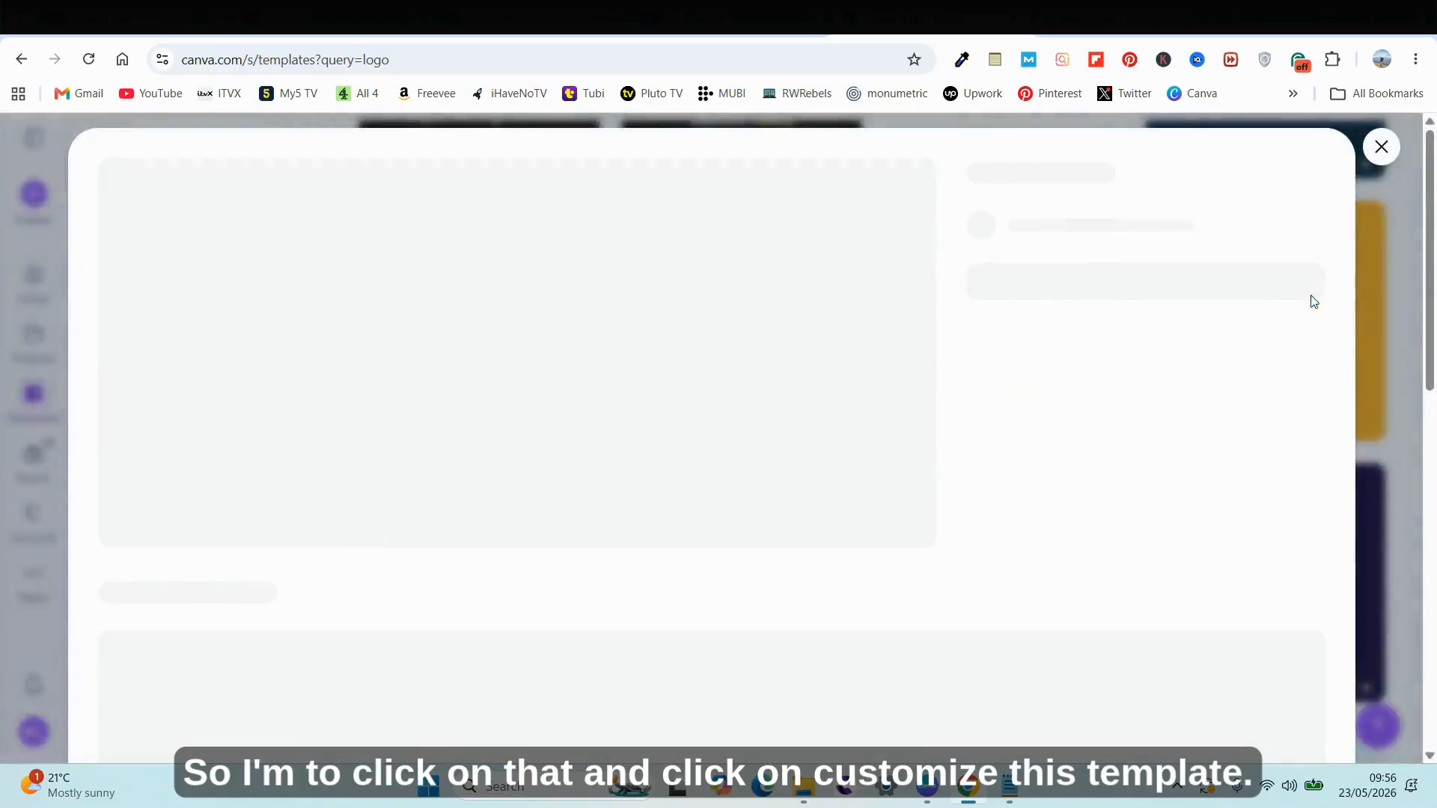
left_click(1111, 359)
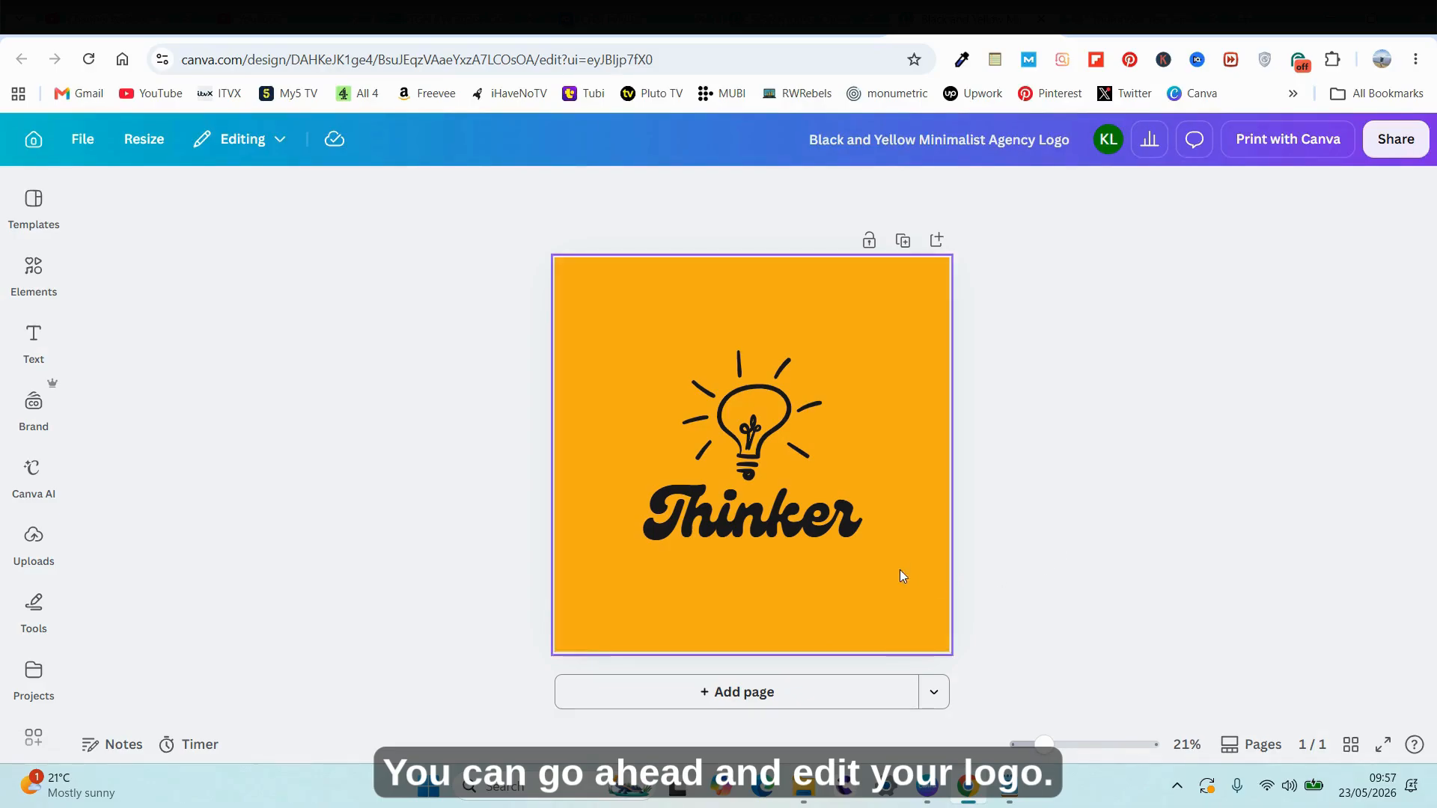
Step: Replace the word "Thinker" in the logo with "Agency" and "No:1" on two lines
left_click(855, 515)
left_click(855, 512)
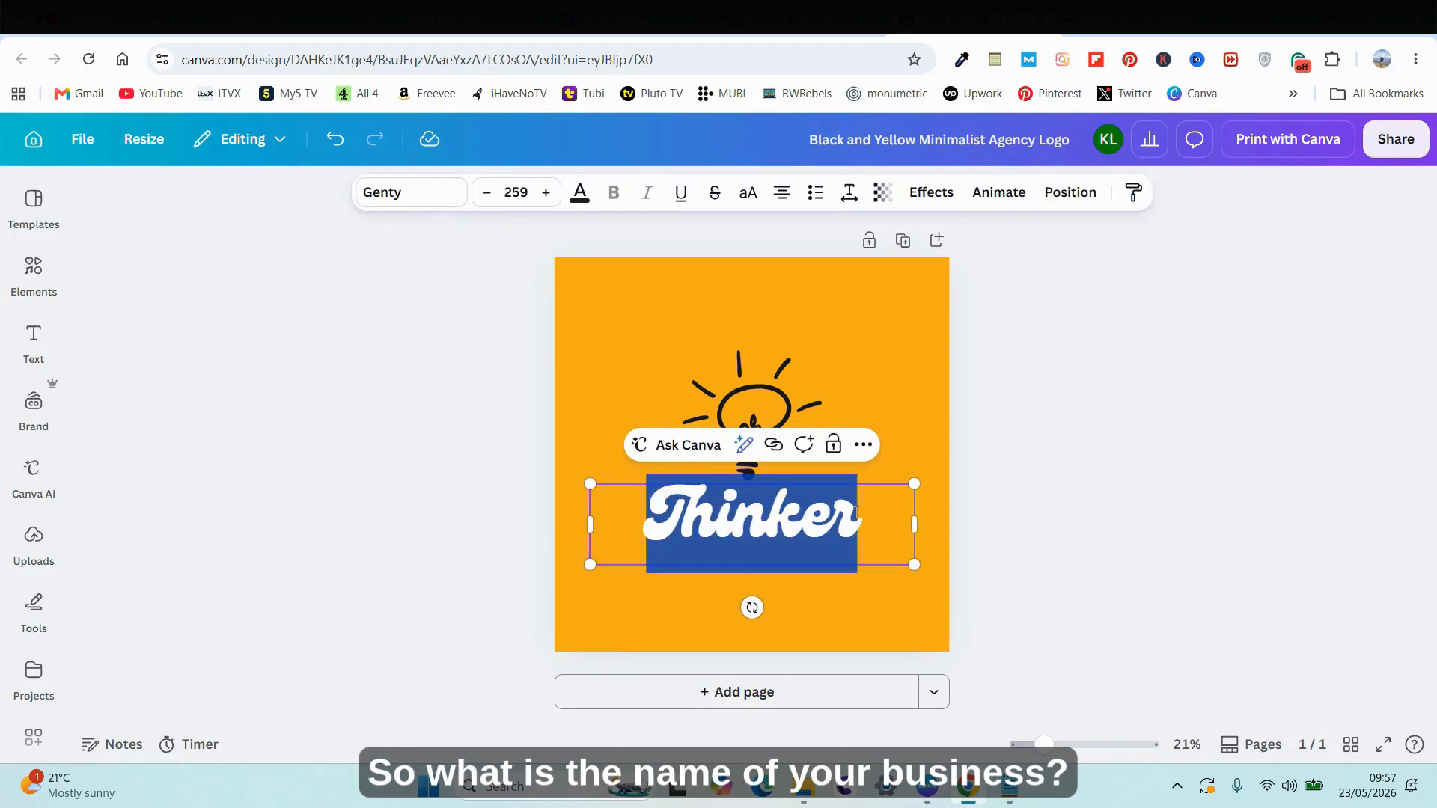
left_click(855, 514)
key("BackSpace")
key("BackSpace")
key("BackSpace")
key("BackSpace")
key("BackSpace")
key("BackSpace")
key("BackSpace")
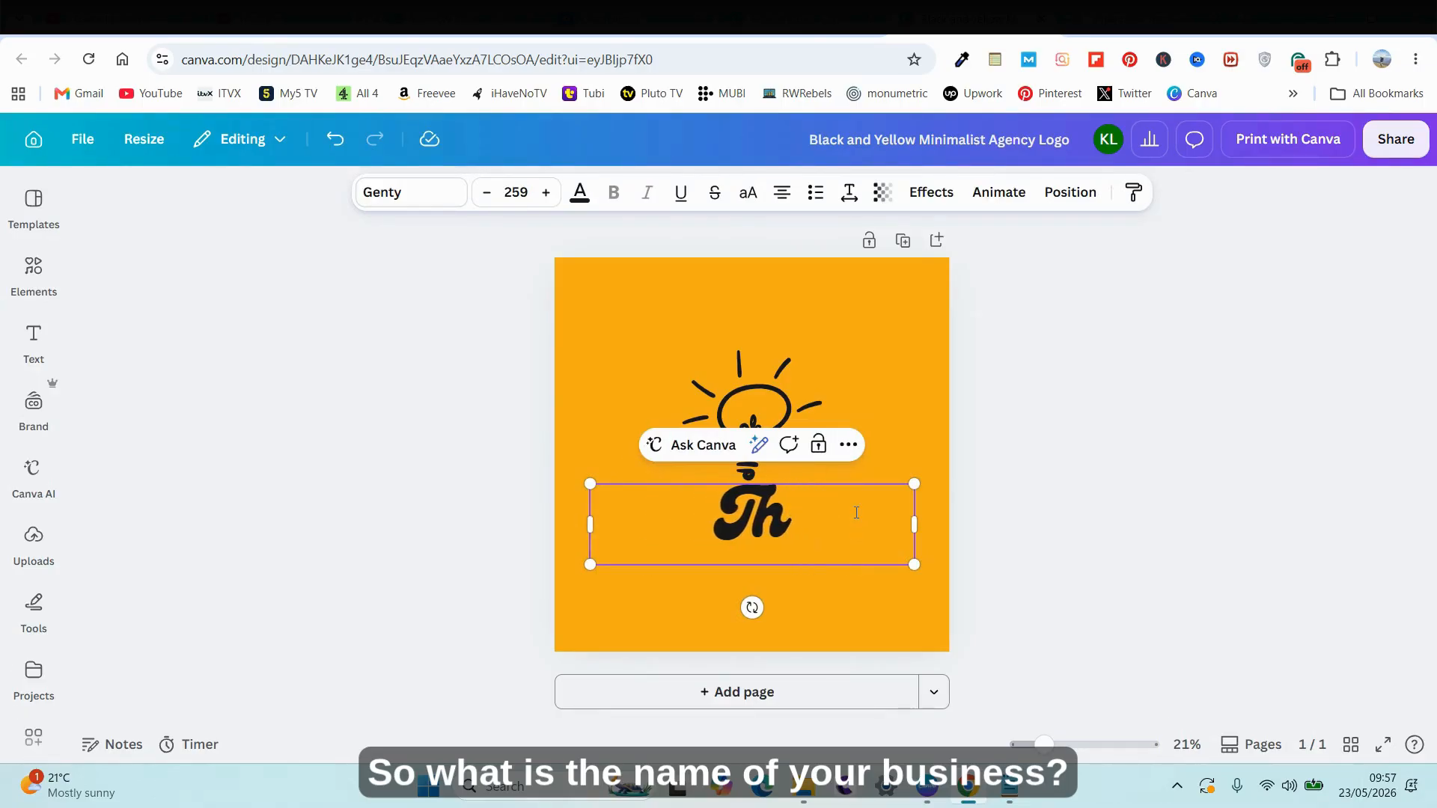
type("Agency")
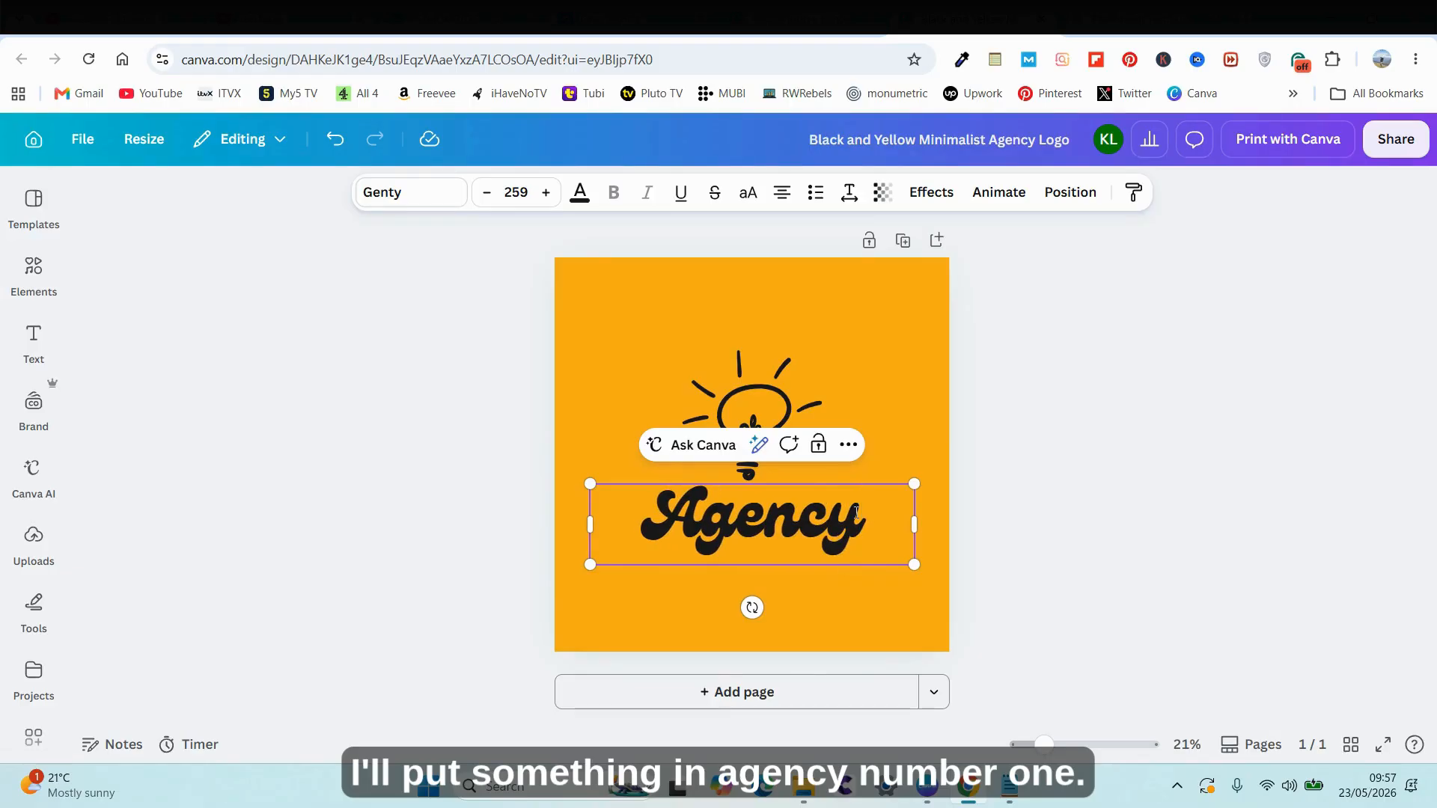
key("Return")
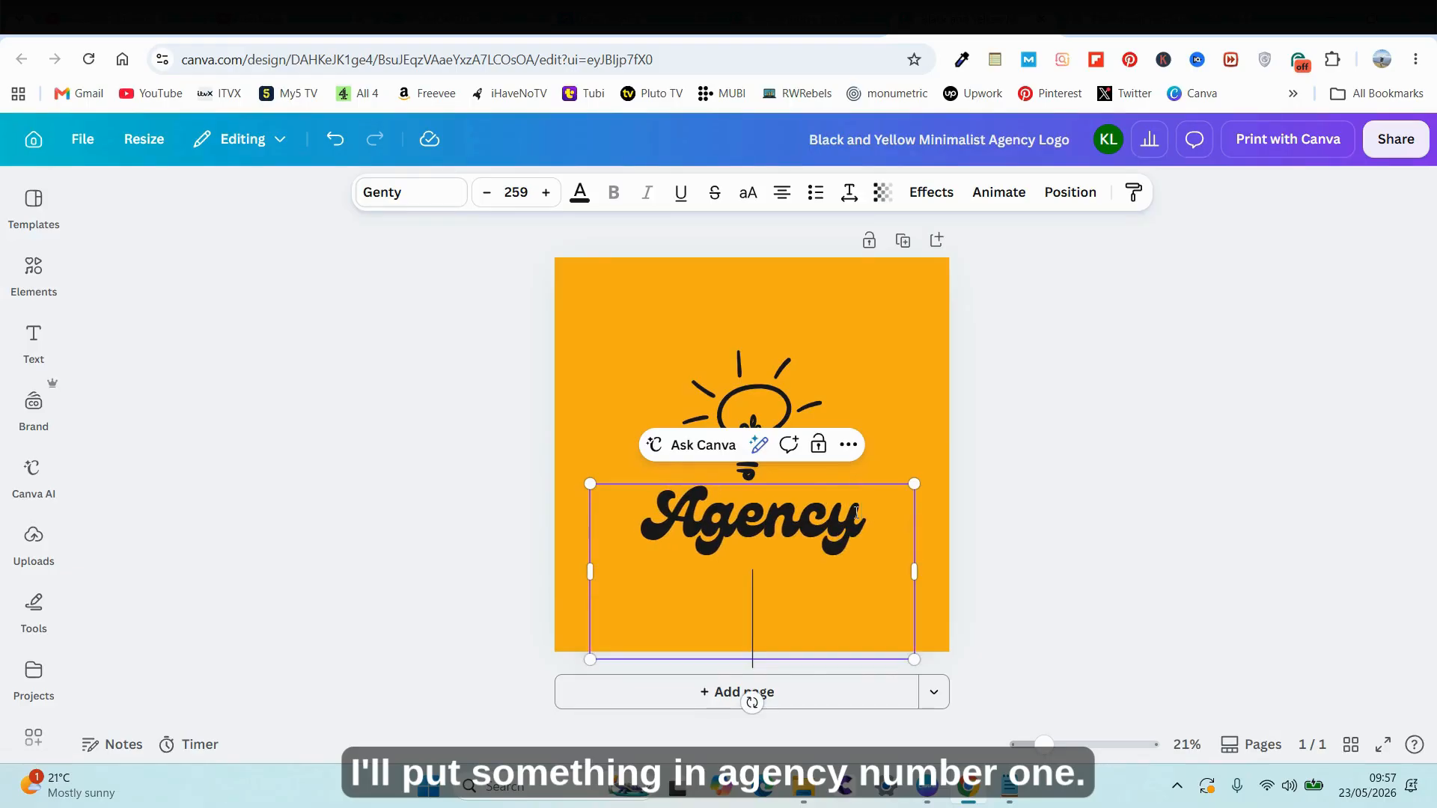
type("No:1")
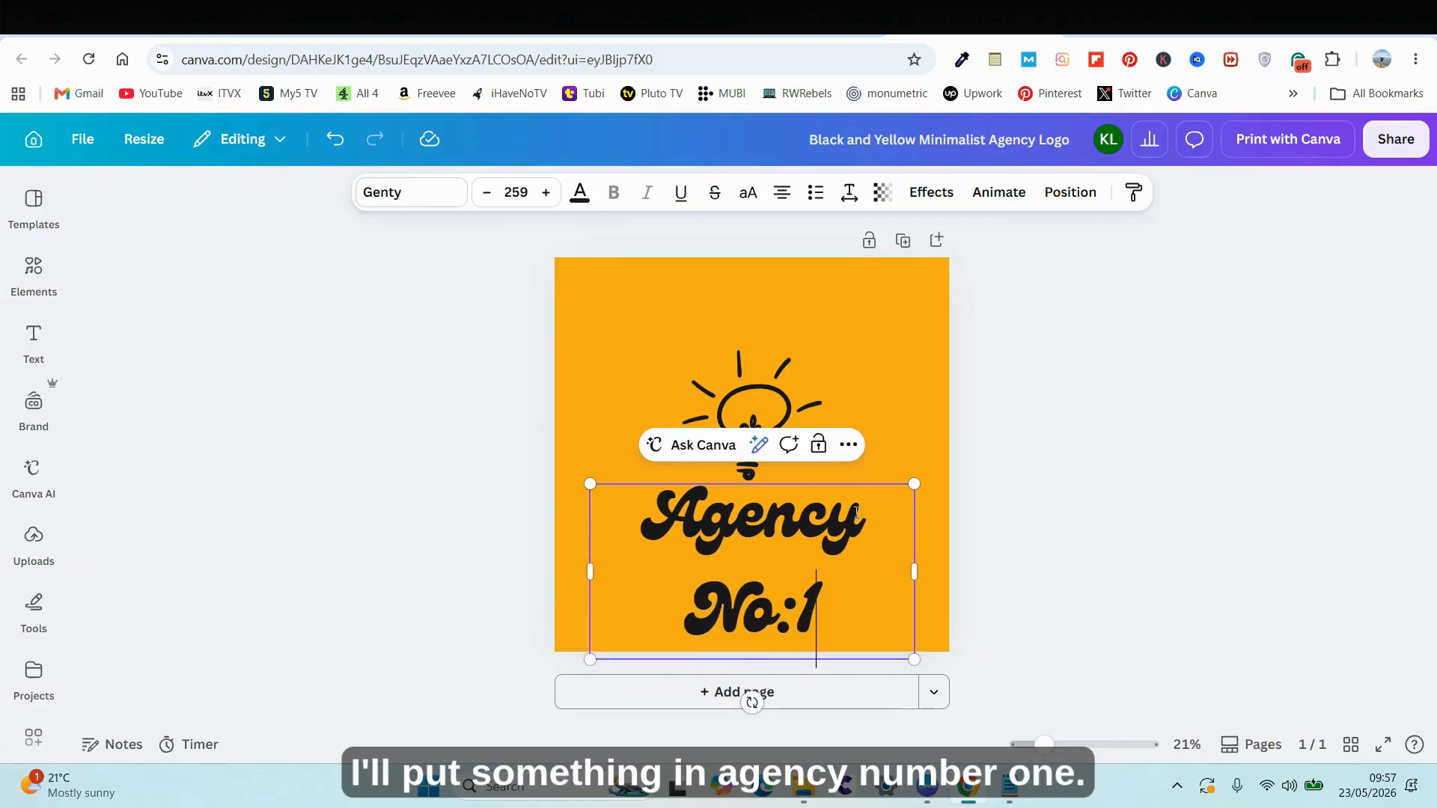
left_click(1138, 394)
Step: Move the light bulb graphic and the "Agency No:1" text higher on the page
left_click_drag(780, 407, 789, 355)
left_click_drag(771, 548, 775, 503)
left_click(1146, 479)
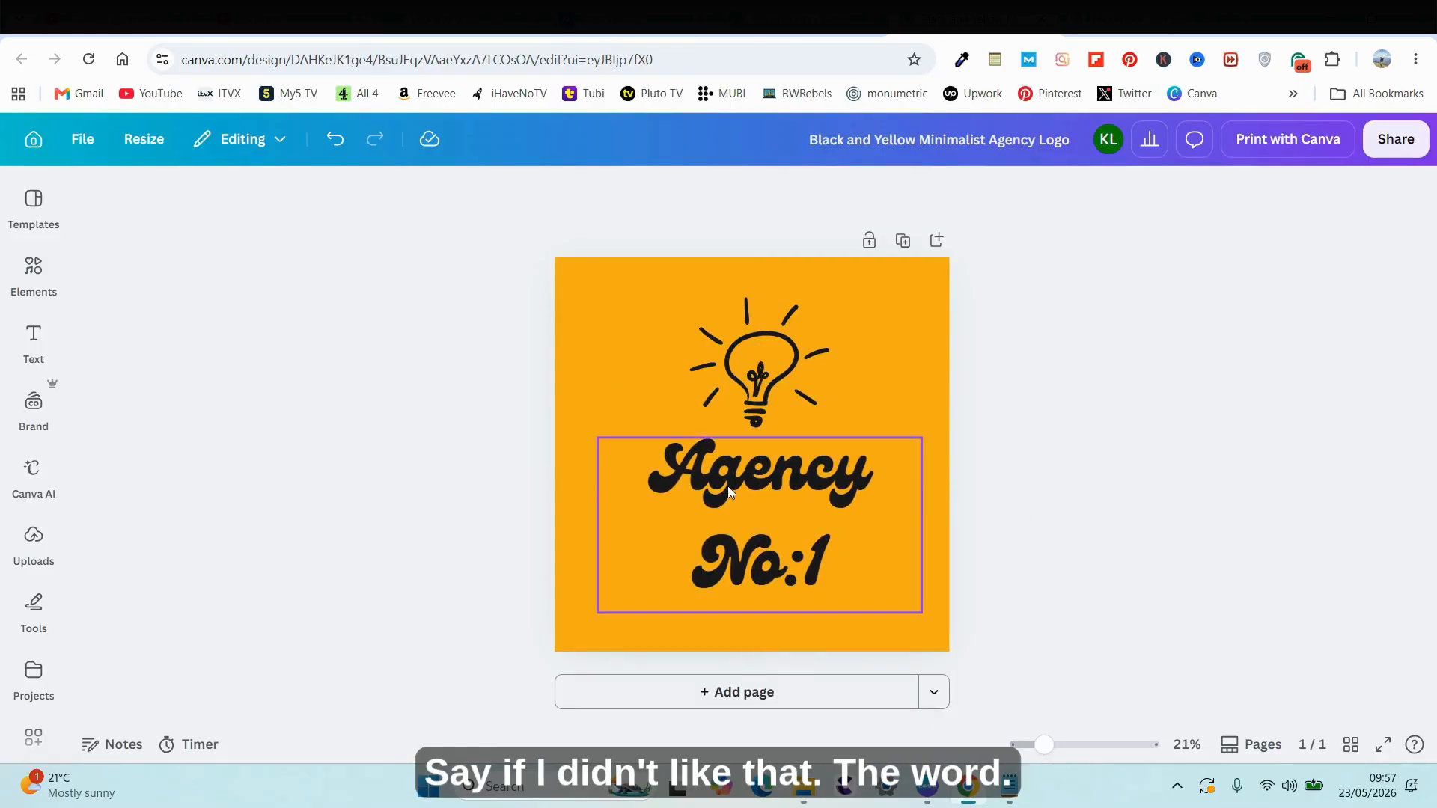
Step: Reduce the line spacing of the "Agency No:1" text so the two lines sit closer together
left_click(779, 512)
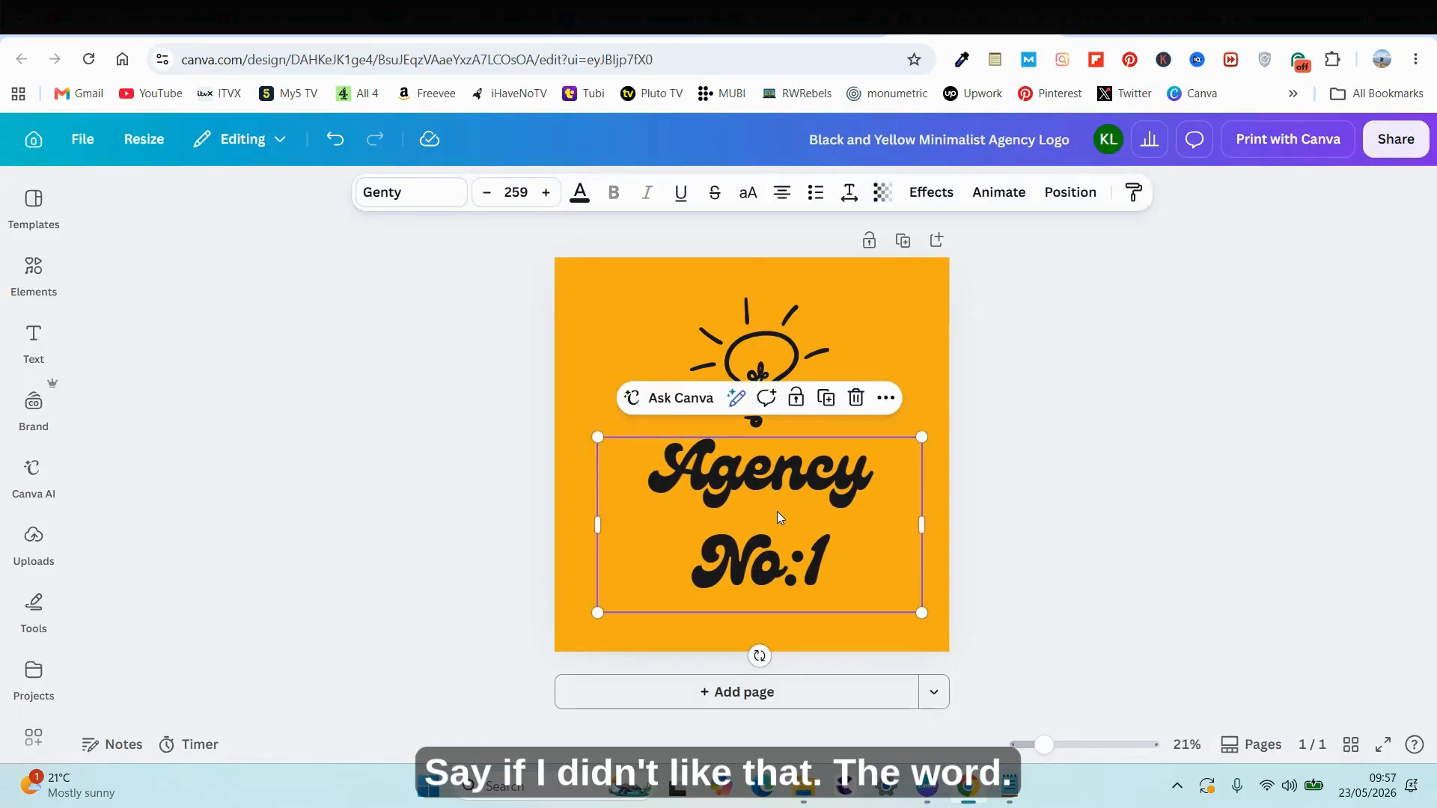
left_click(852, 192)
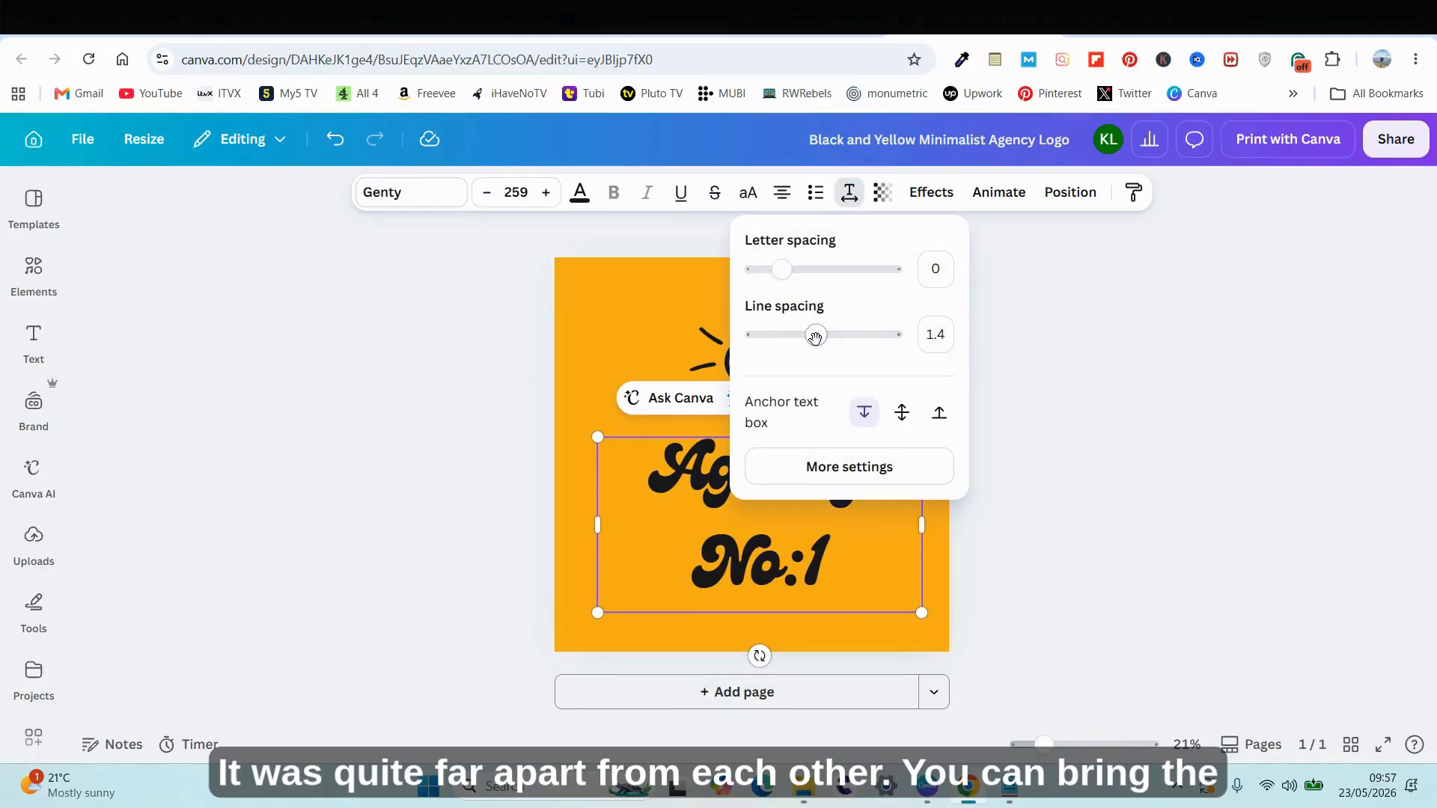
left_click_drag(815, 340, 800, 341)
left_click(1075, 434)
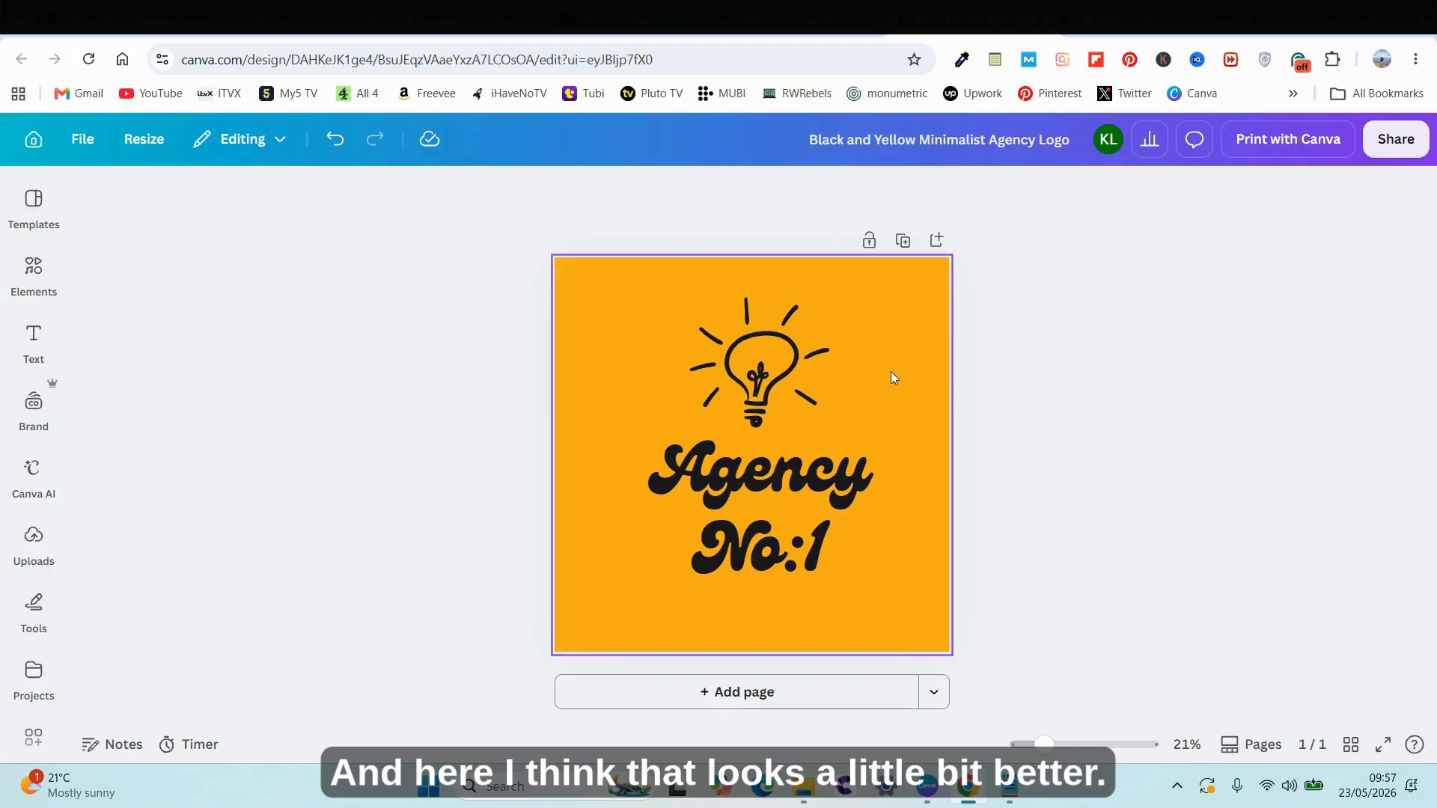
Step: Search the design elements for "social media" and limit the results to graphics
left_click(786, 345)
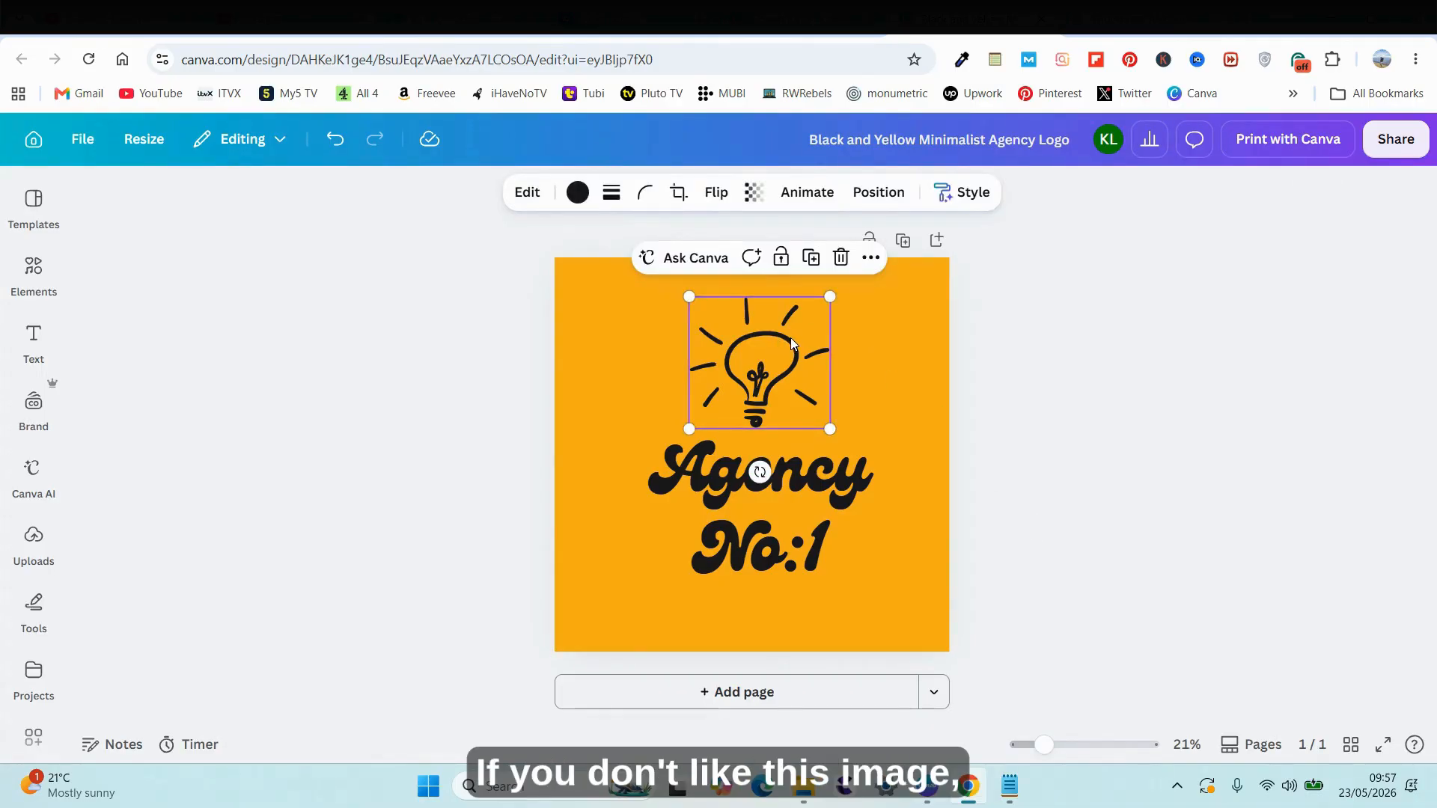
left_click(37, 273)
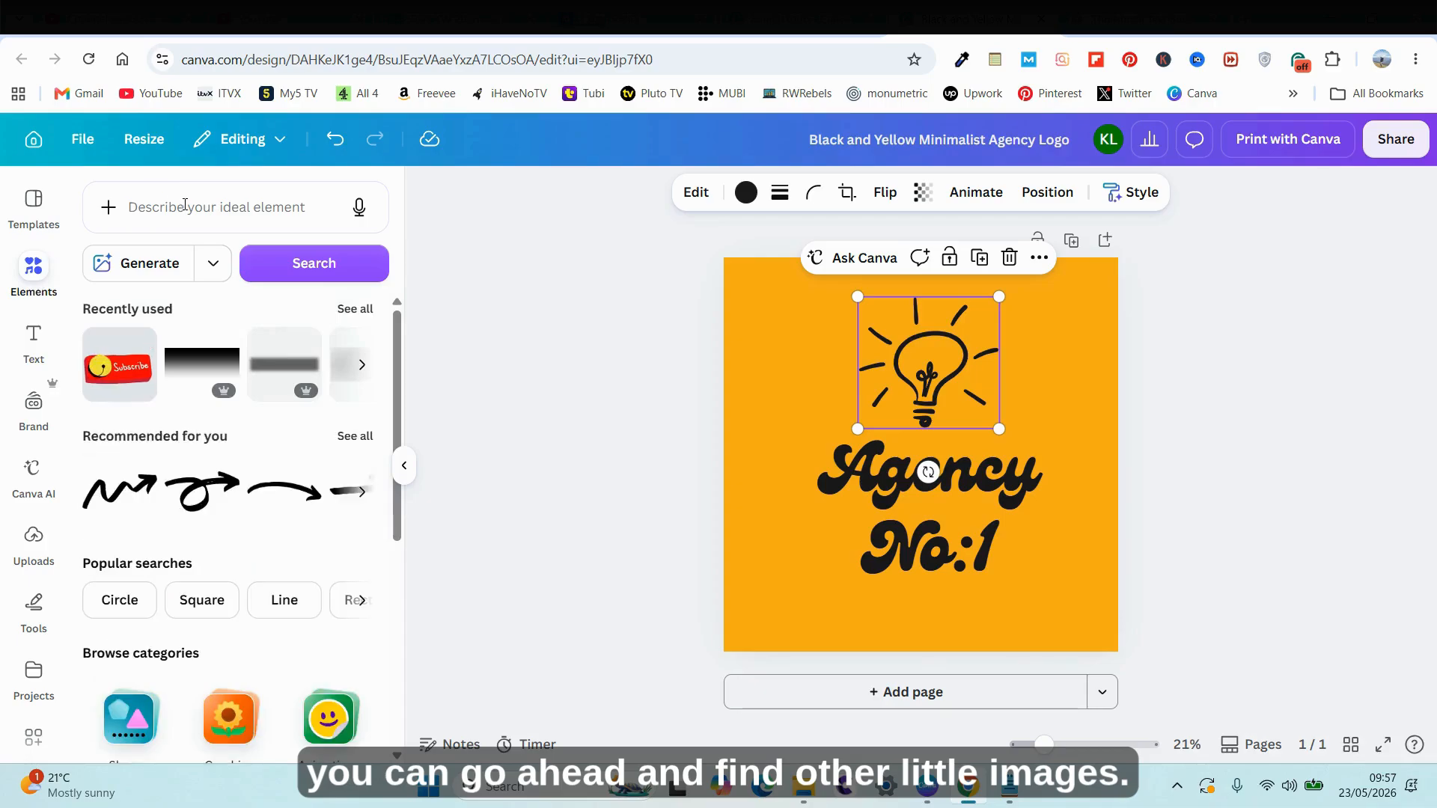
left_click(185, 206)
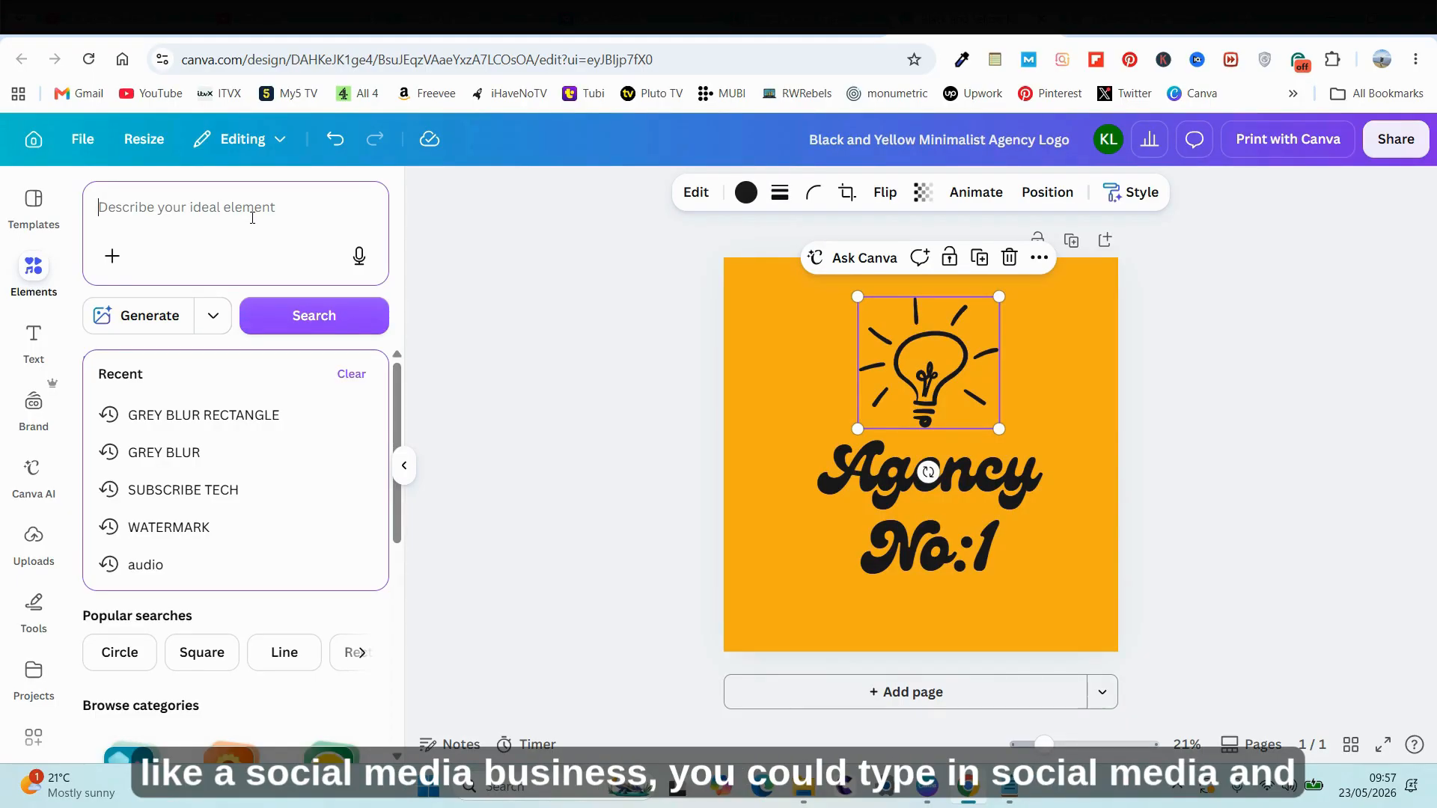
type("socialmedia")
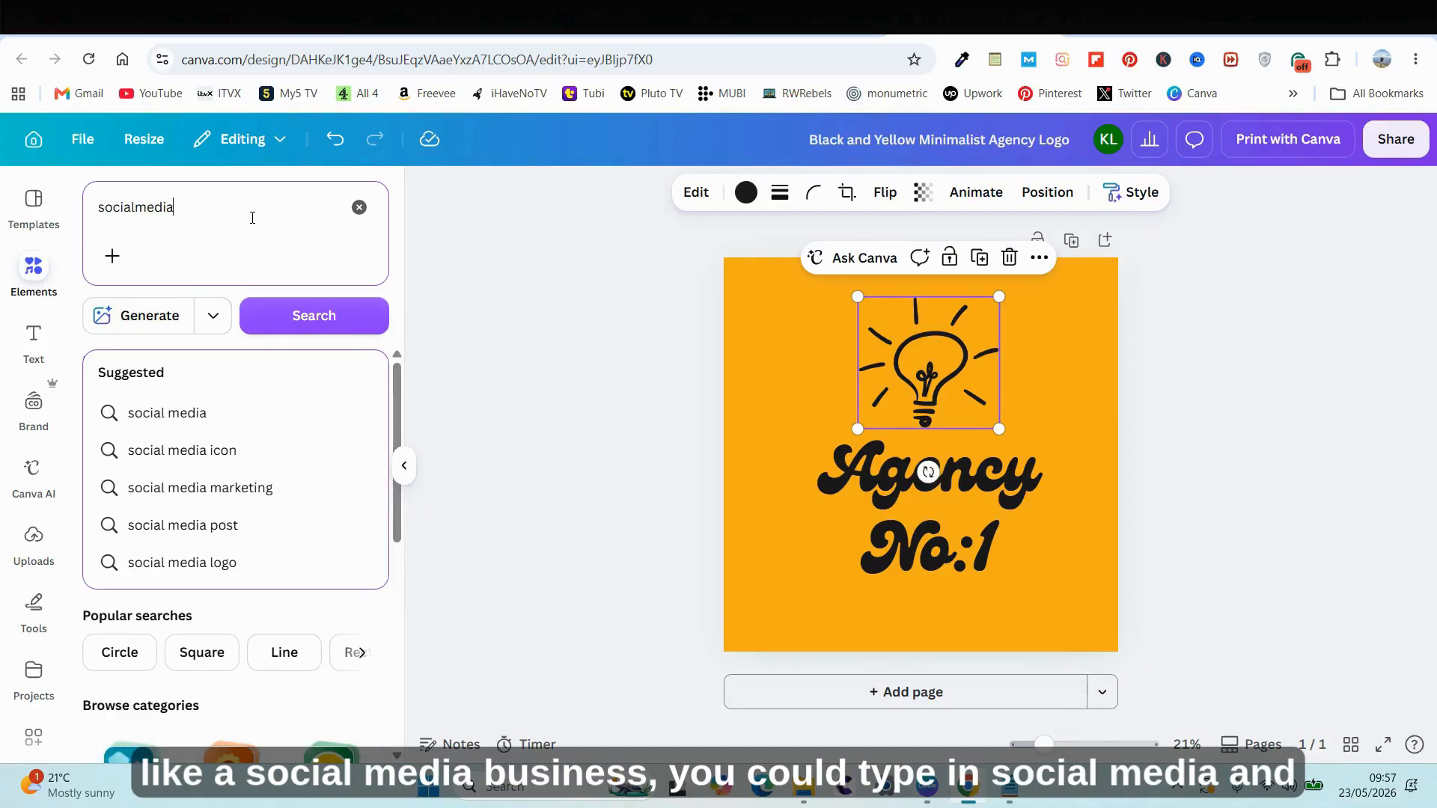
left_click(205, 413)
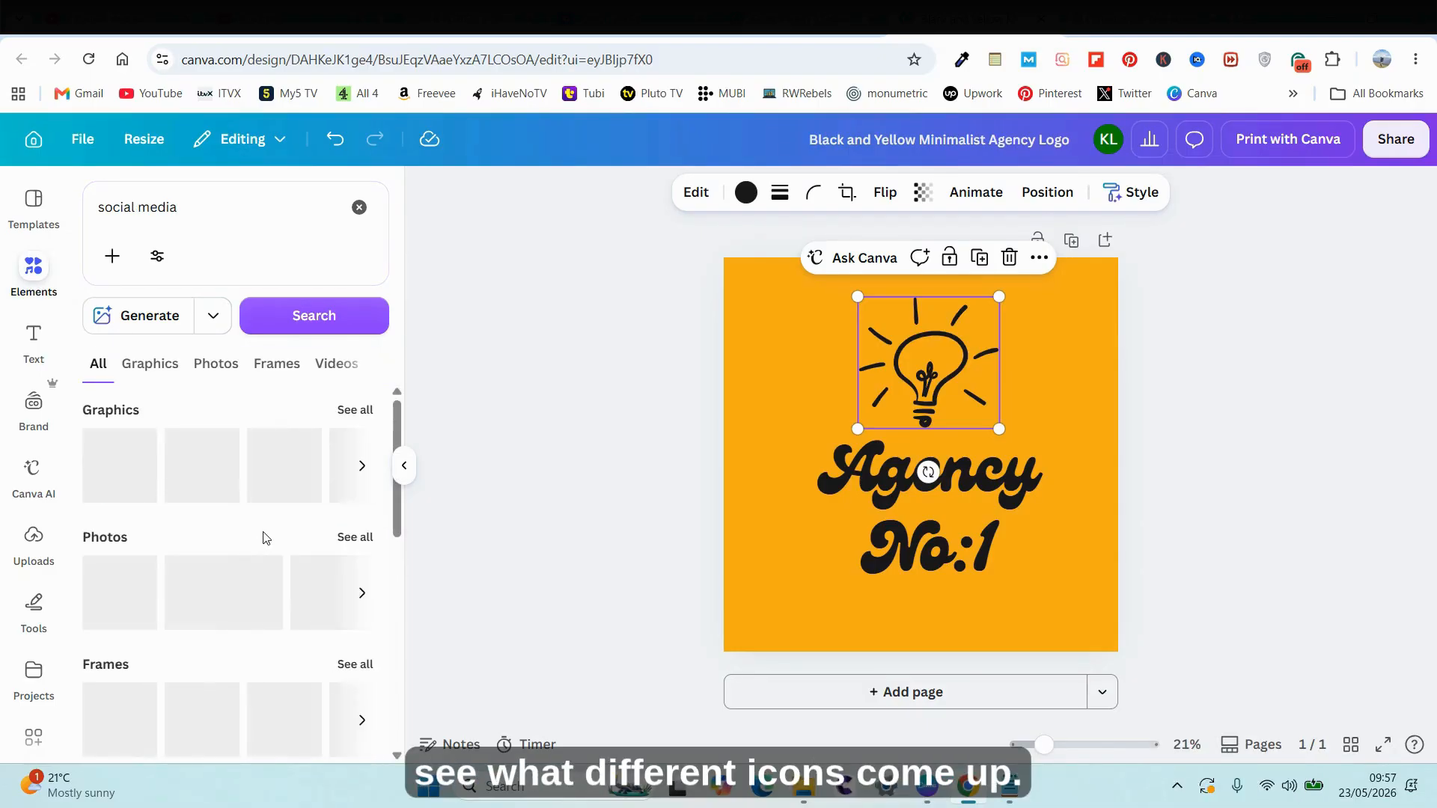
left_click(152, 370)
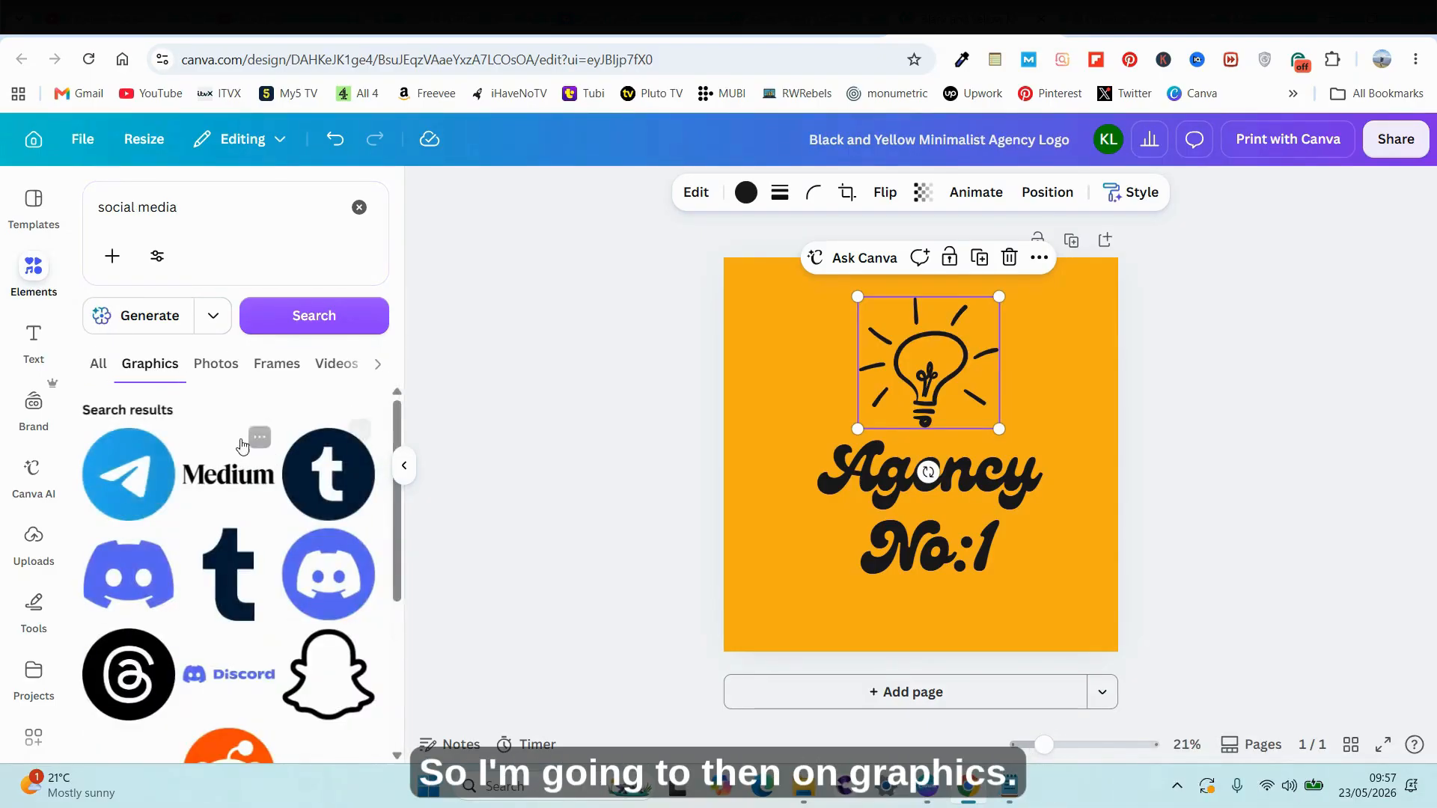
Step: Browse the social media graphics for a replacement and delete the light bulb graphic from the logo
scroll(241, 444, "down", 5)
scroll(247, 524, "down", 5)
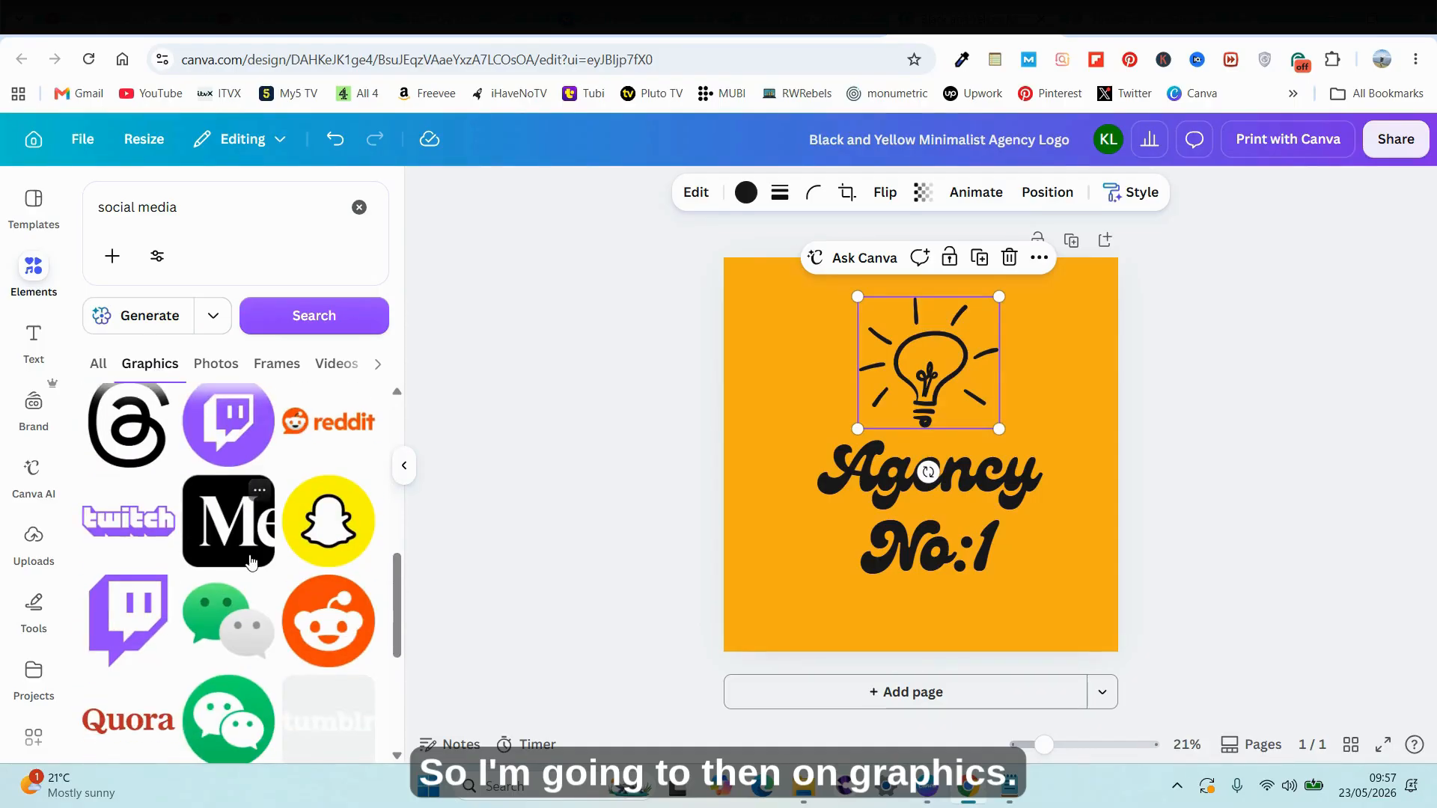
scroll(251, 561, "up", 3)
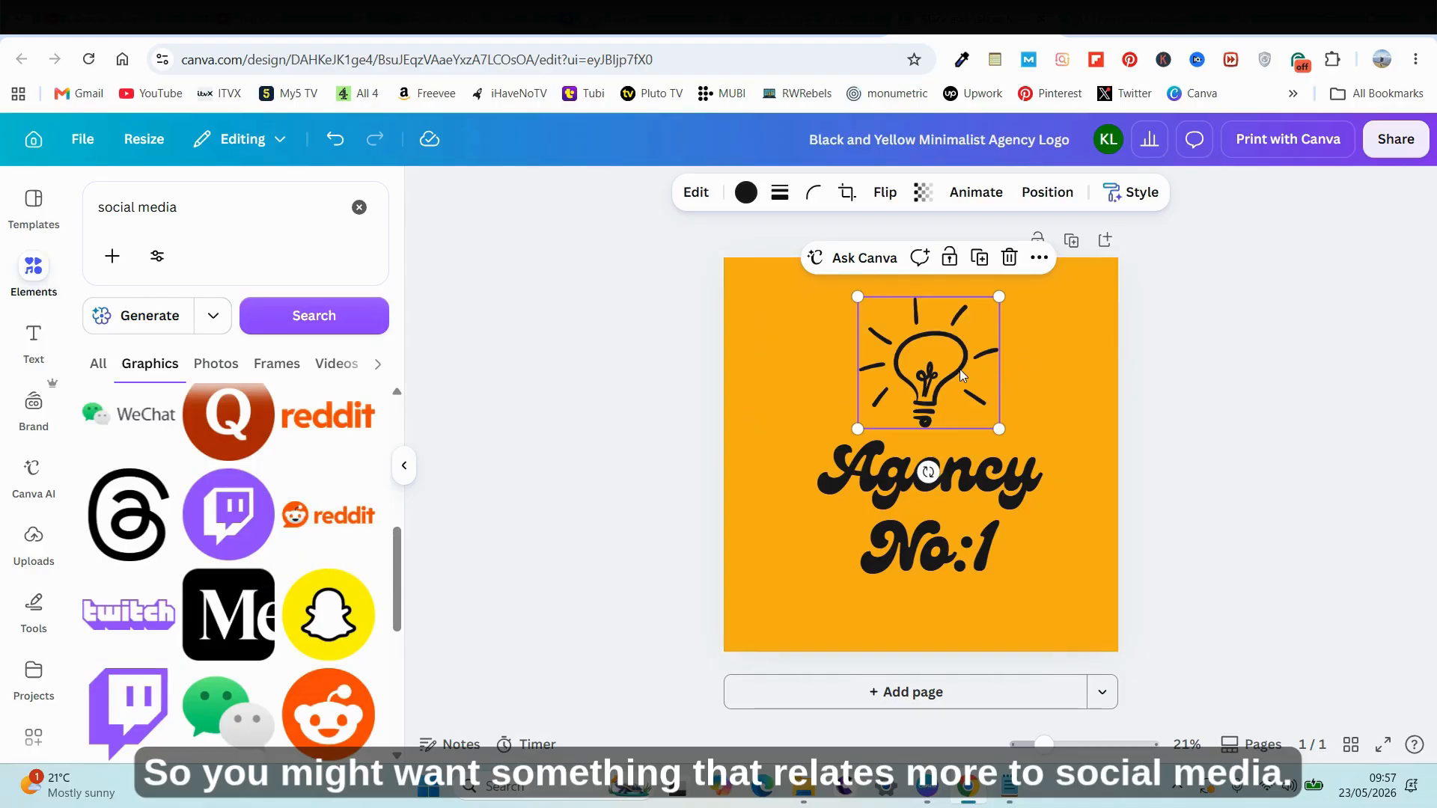
key("Delete")
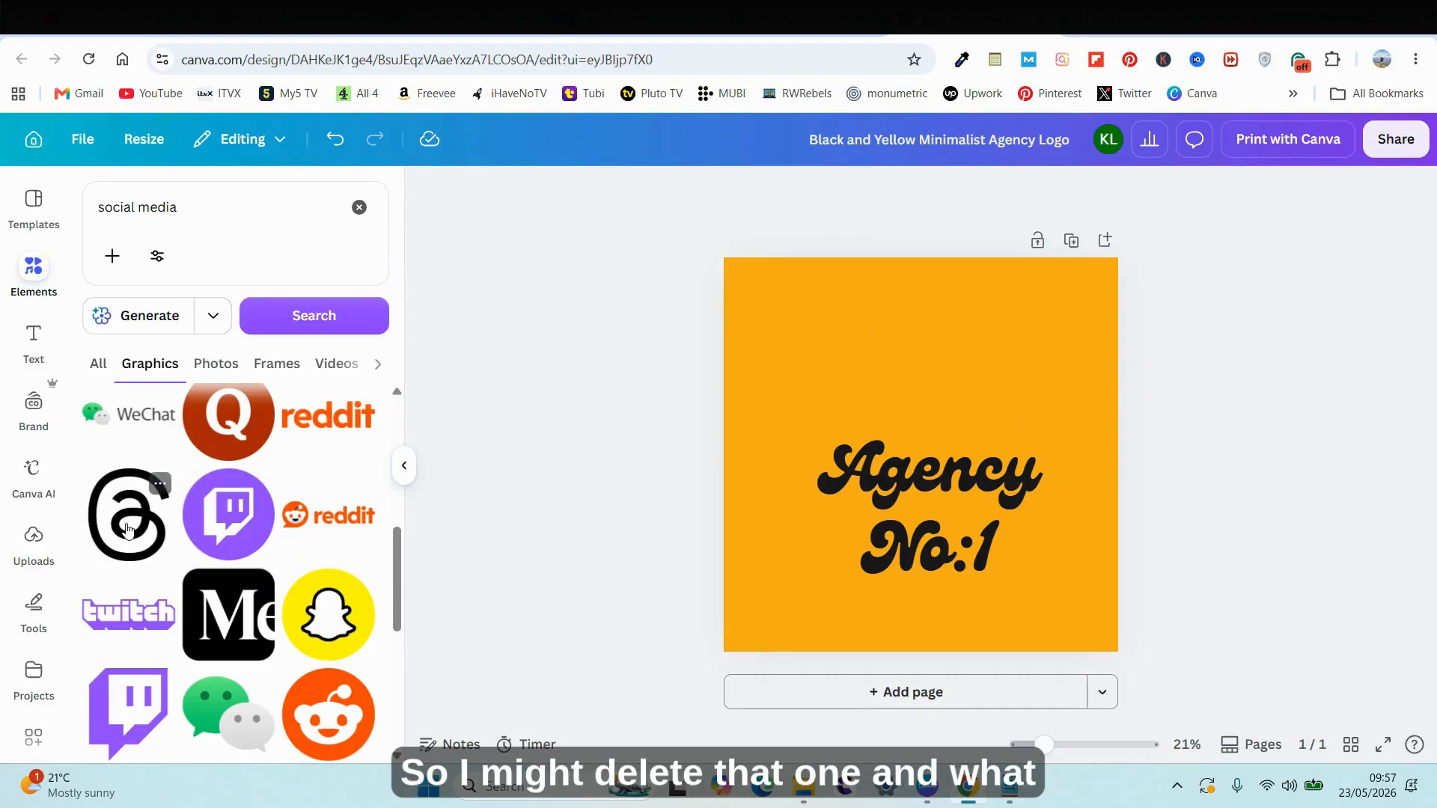
Step: Add the black Threads icon from the social media graphics and place it above the "Agency No:1" text
scroll(127, 530, "down", 8)
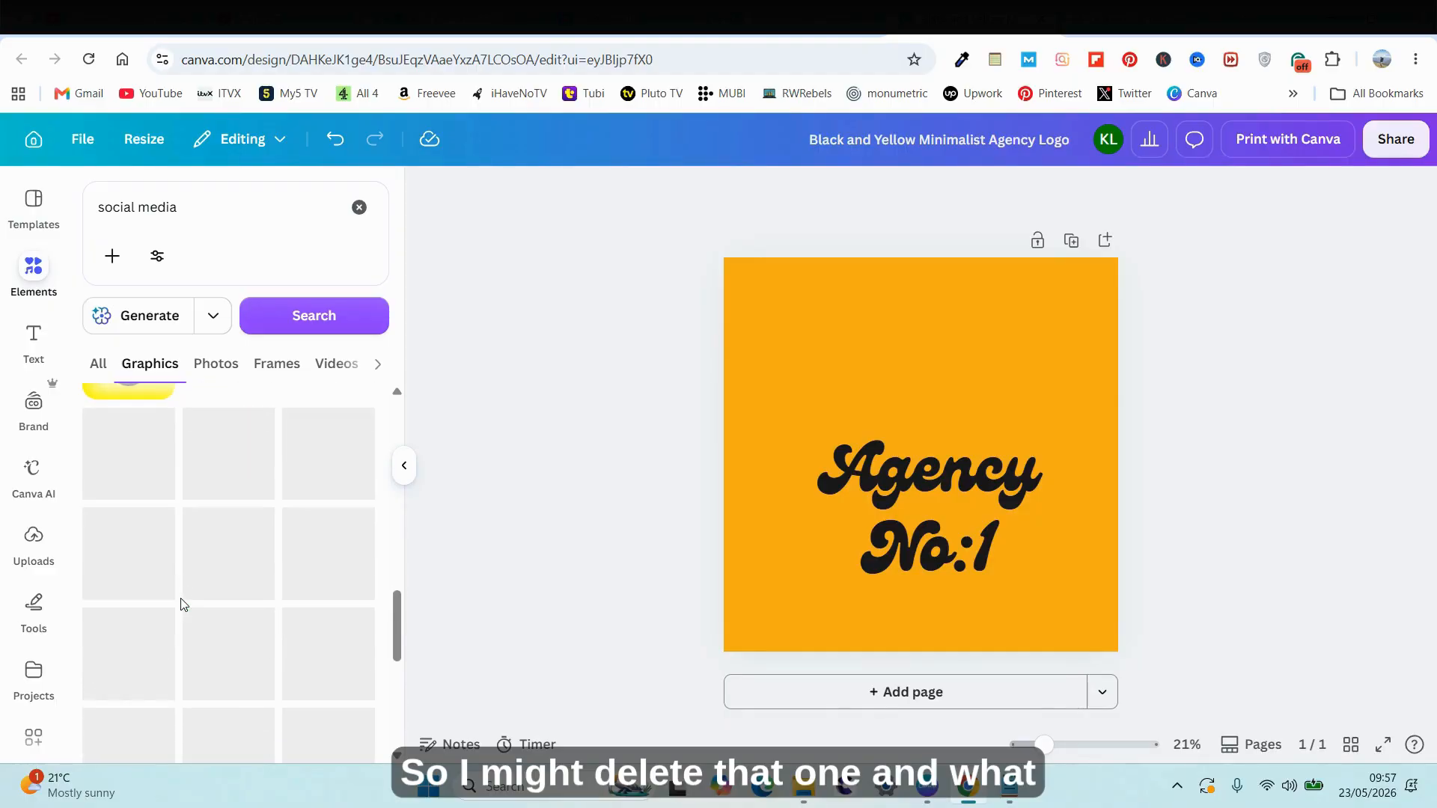
scroll(236, 590, "down", 10)
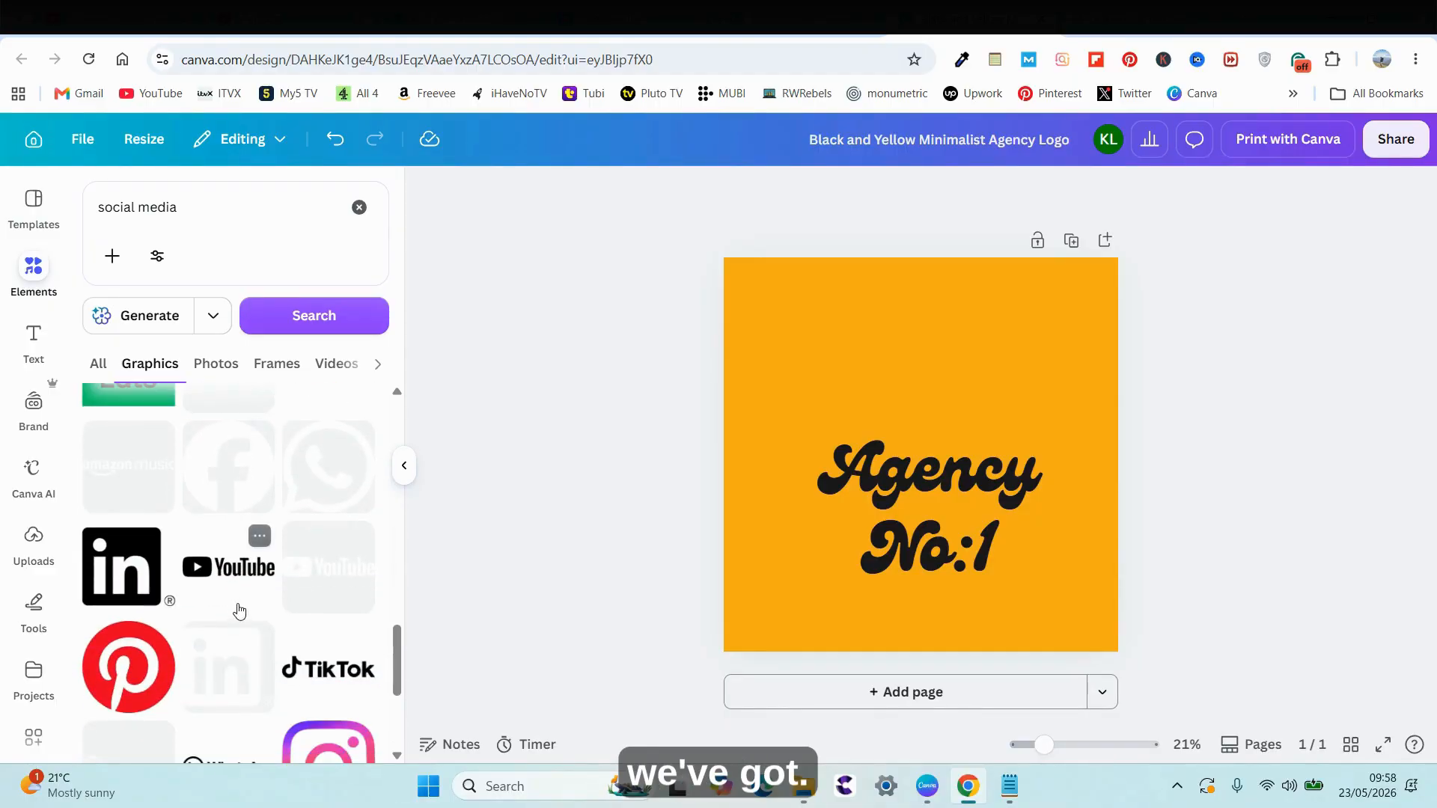
scroll(237, 605, "up", 5)
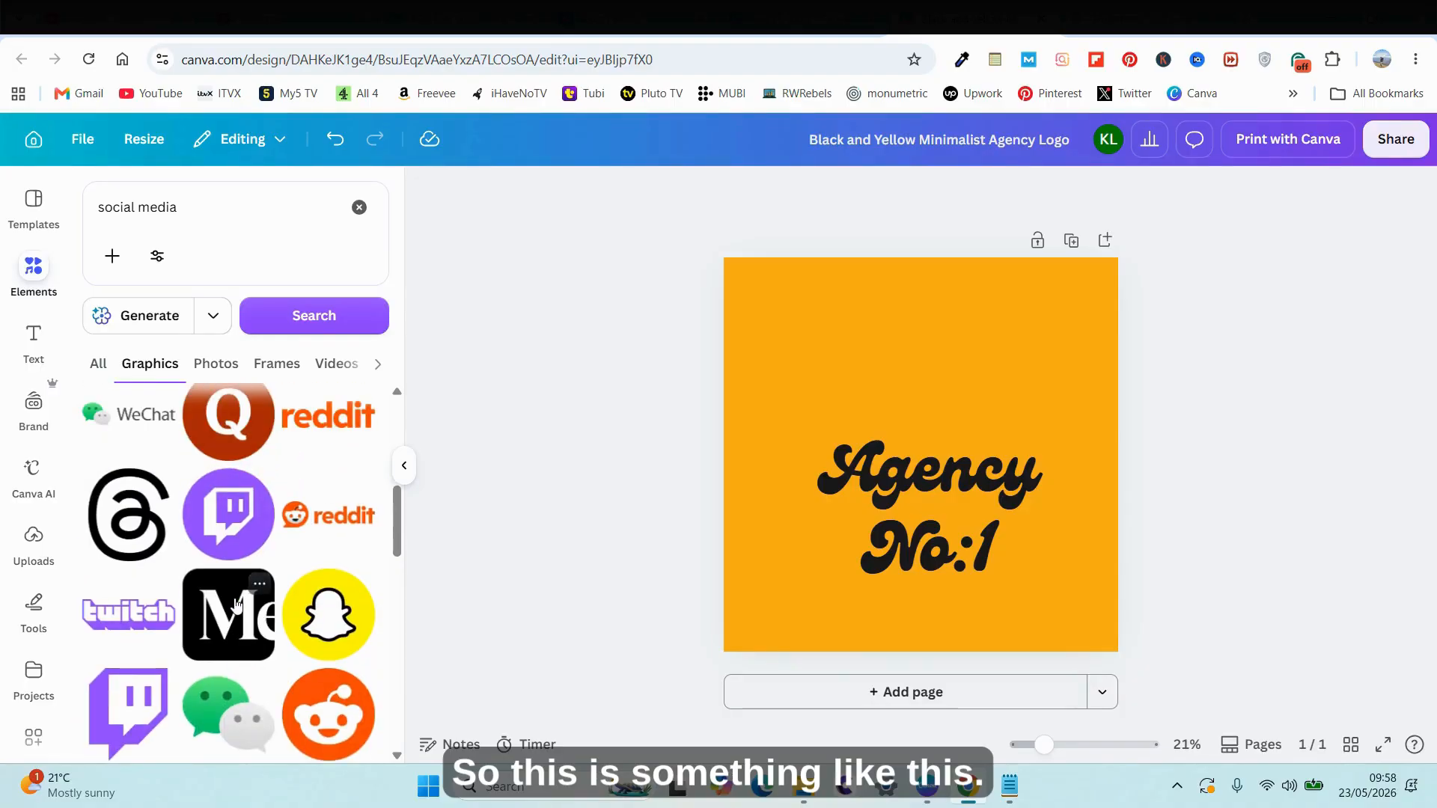
left_click(128, 521)
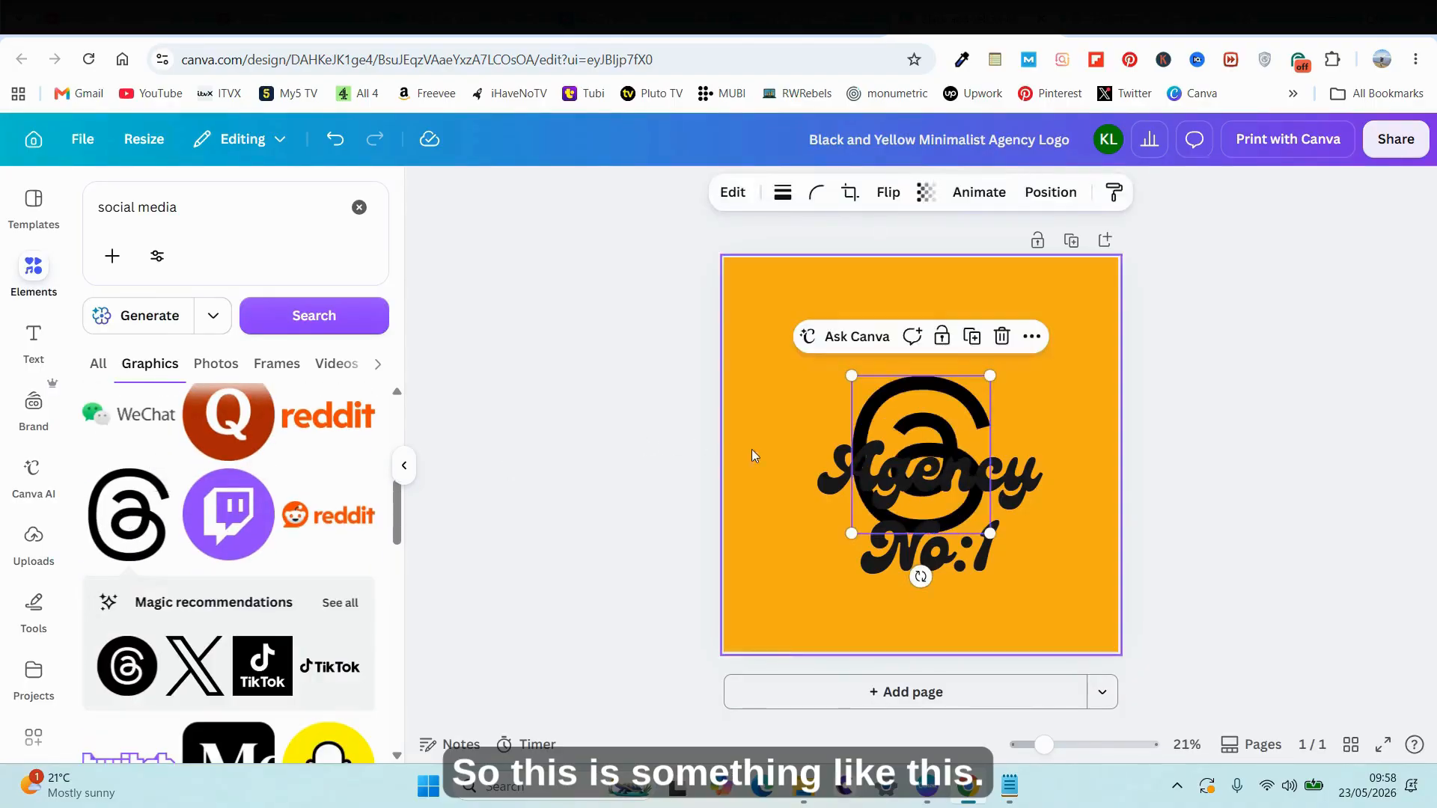
left_click_drag(932, 432, 932, 305)
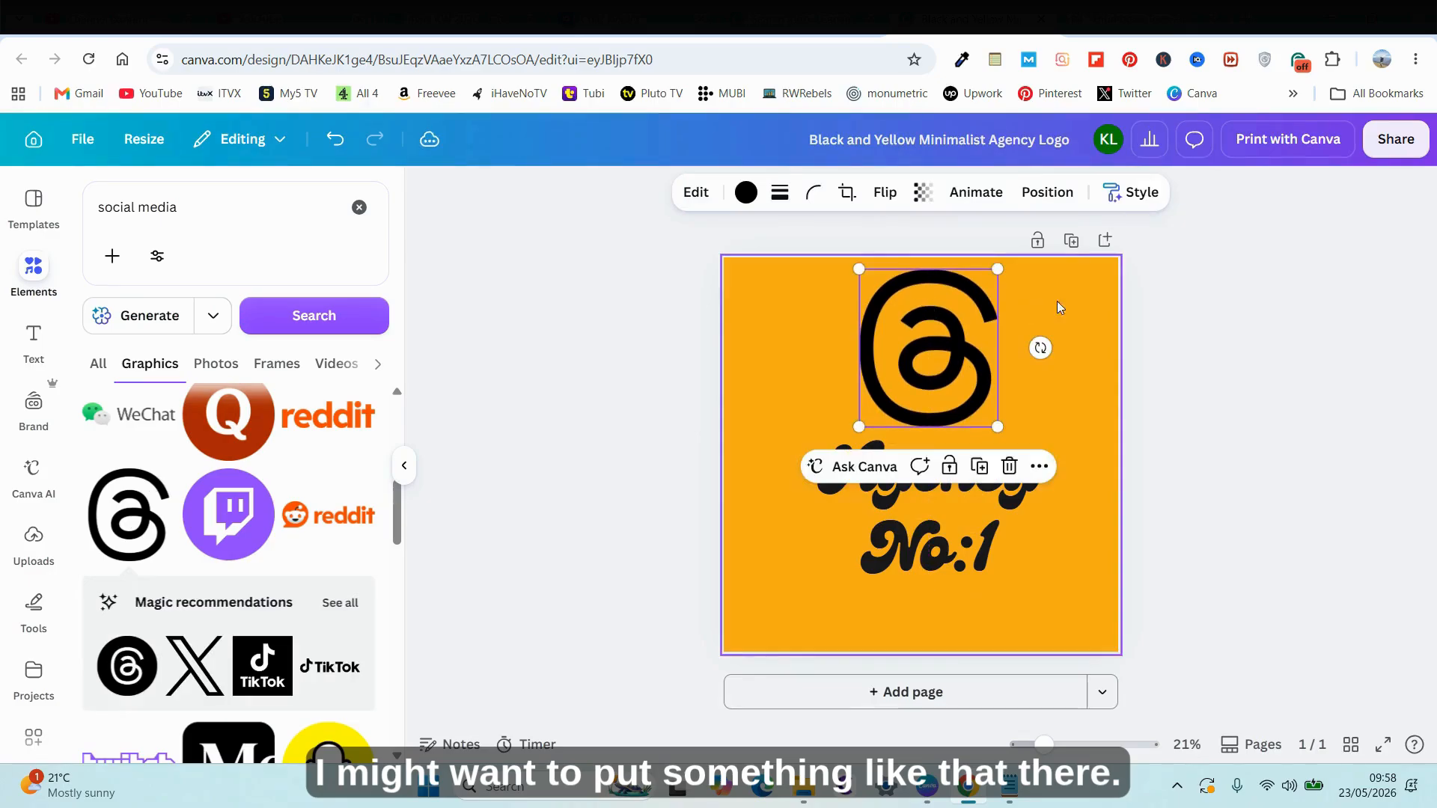
Step: Shrink the Threads icon and centre it horizontally above the "Agency No:1" text
left_click_drag(1008, 274, 963, 310)
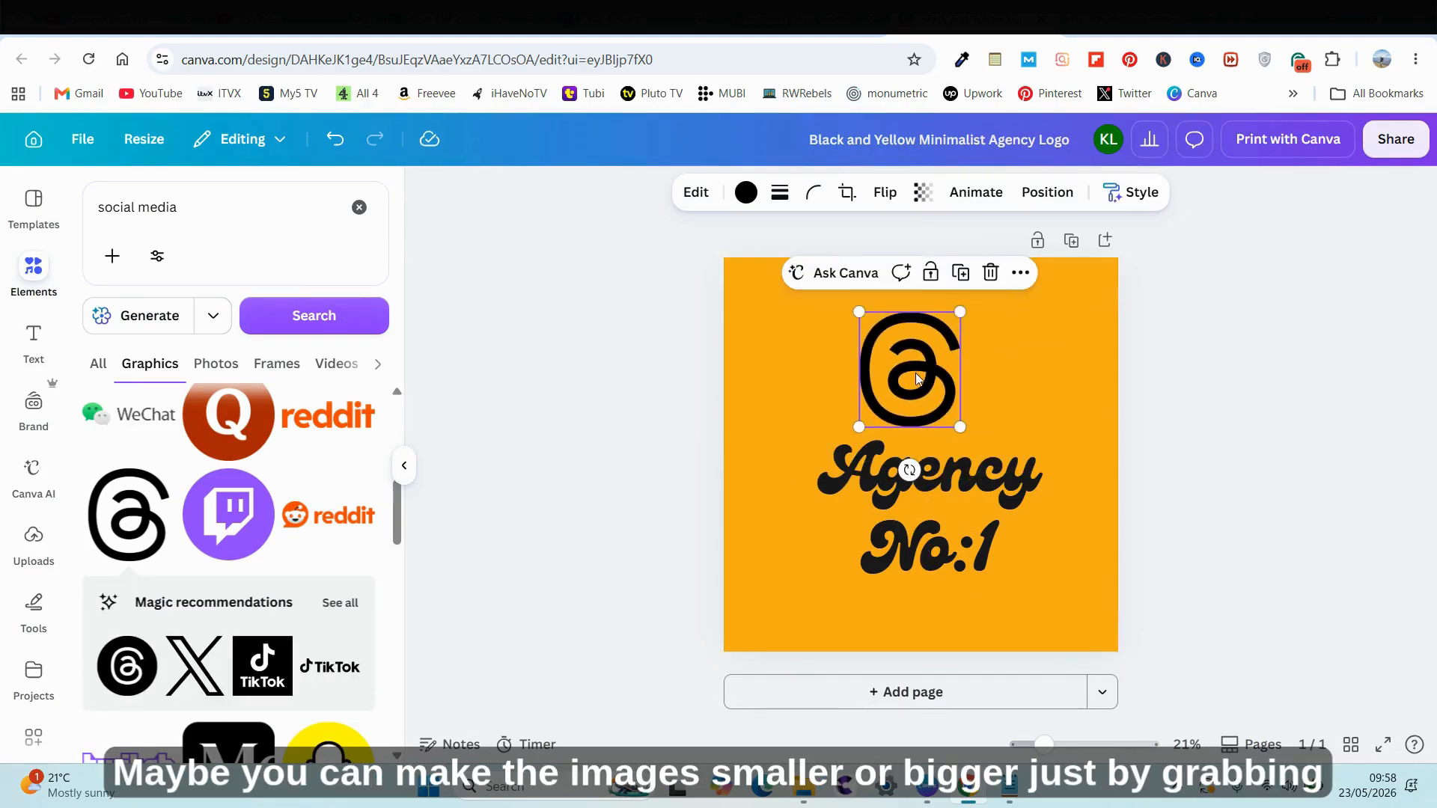
left_click_drag(913, 372, 931, 369)
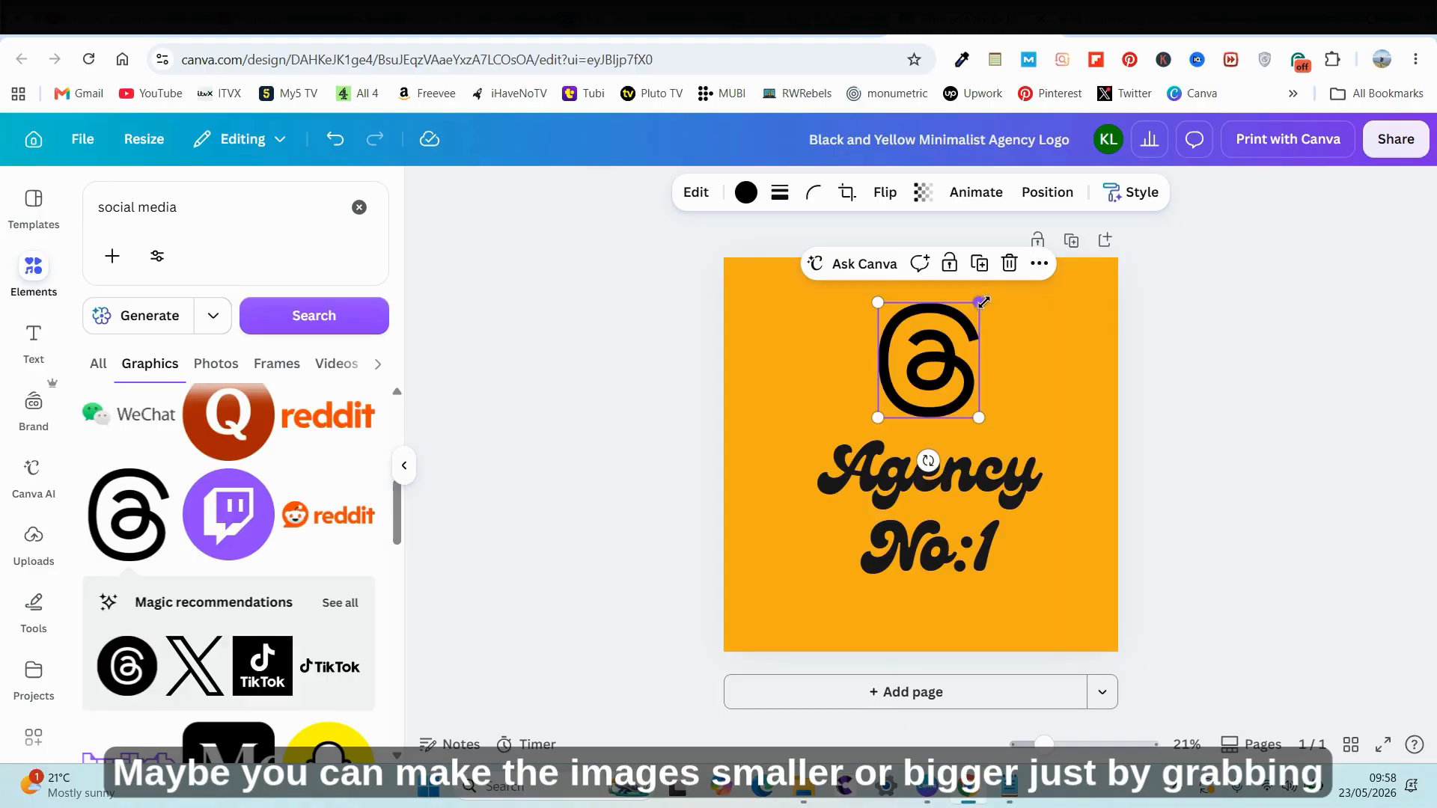
left_click_drag(983, 302, 974, 307)
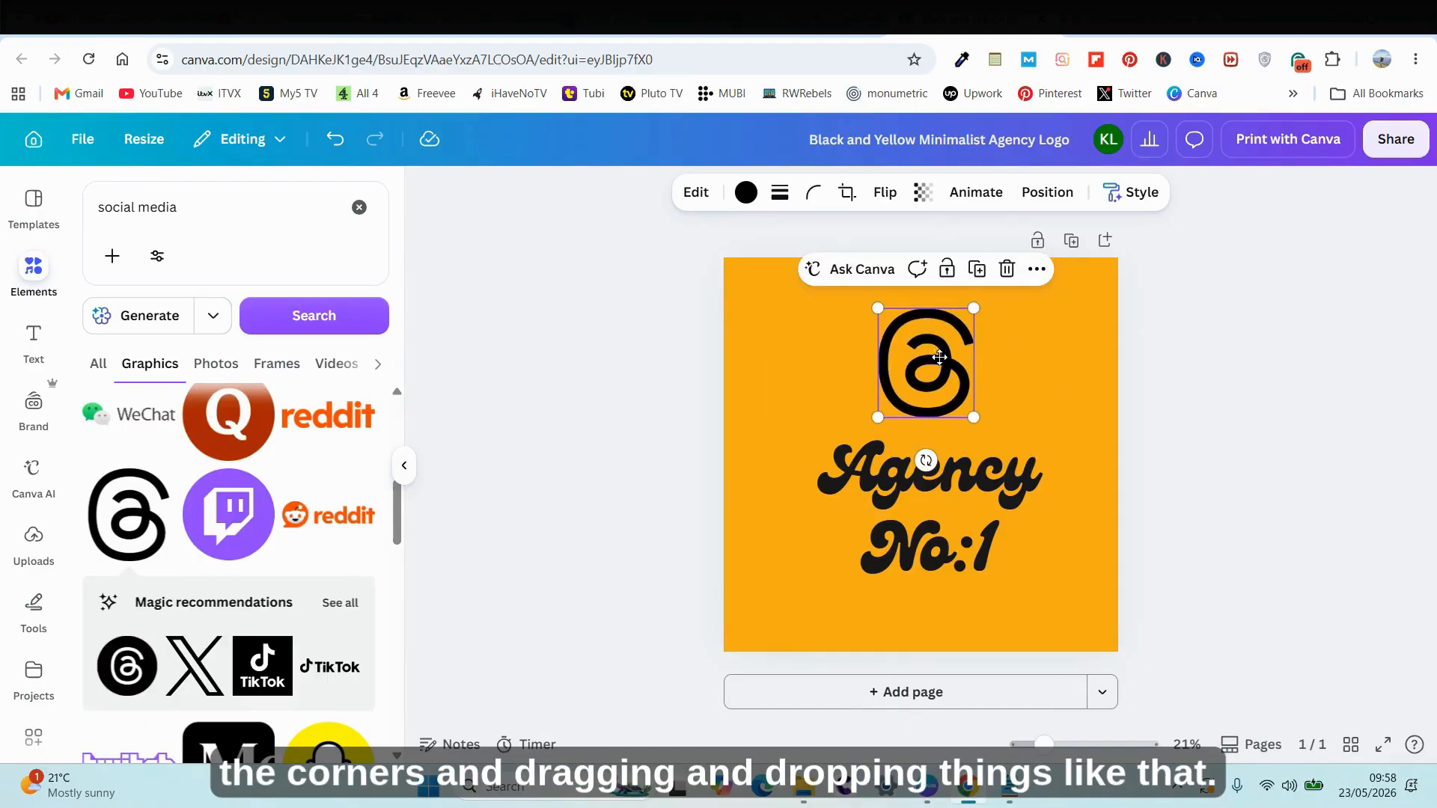
left_click_drag(939, 357, 943, 358)
left_click(1280, 439)
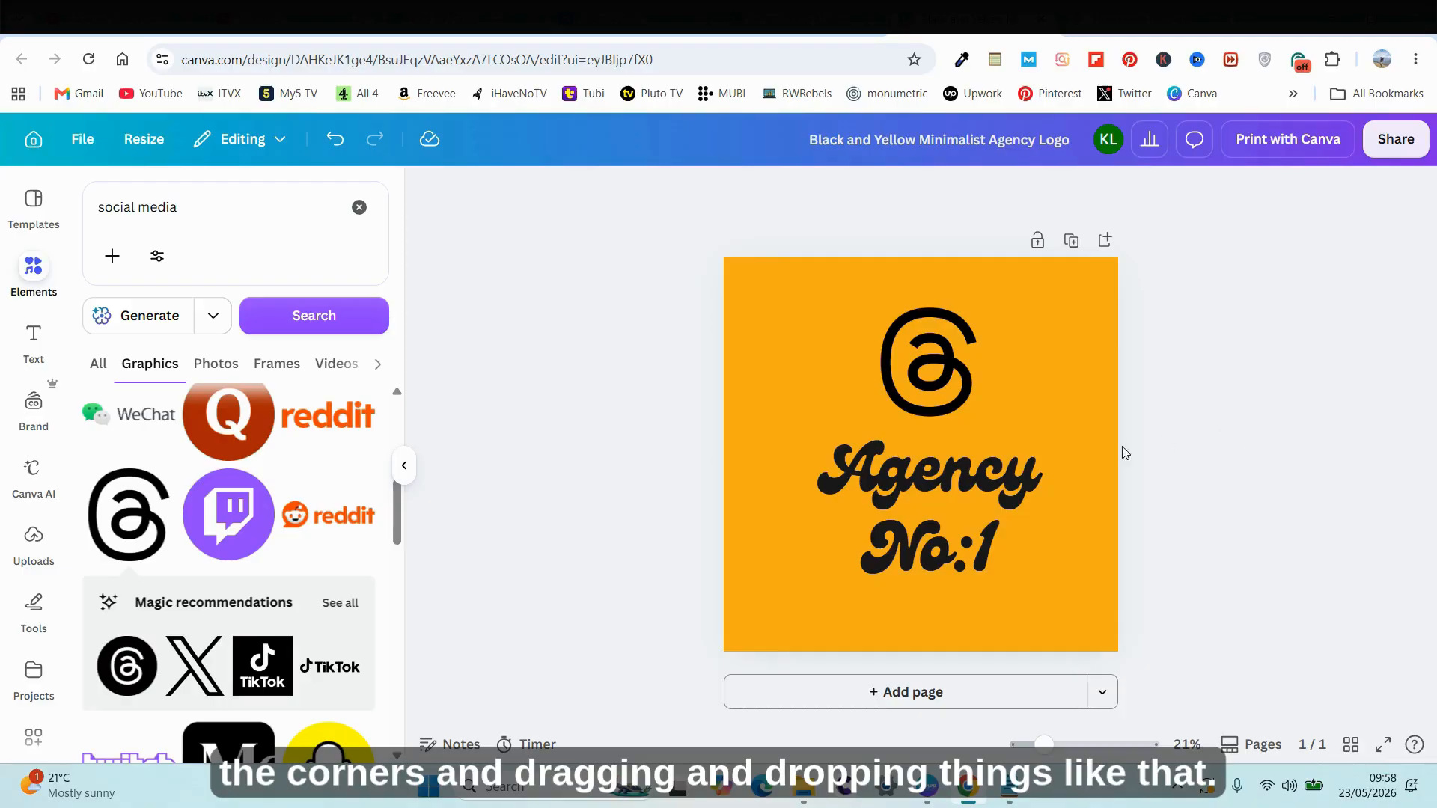
Step: Try the lime green Brand Kit color on the logo background and replace it with the default grey-to-white gradient
left_click(820, 296)
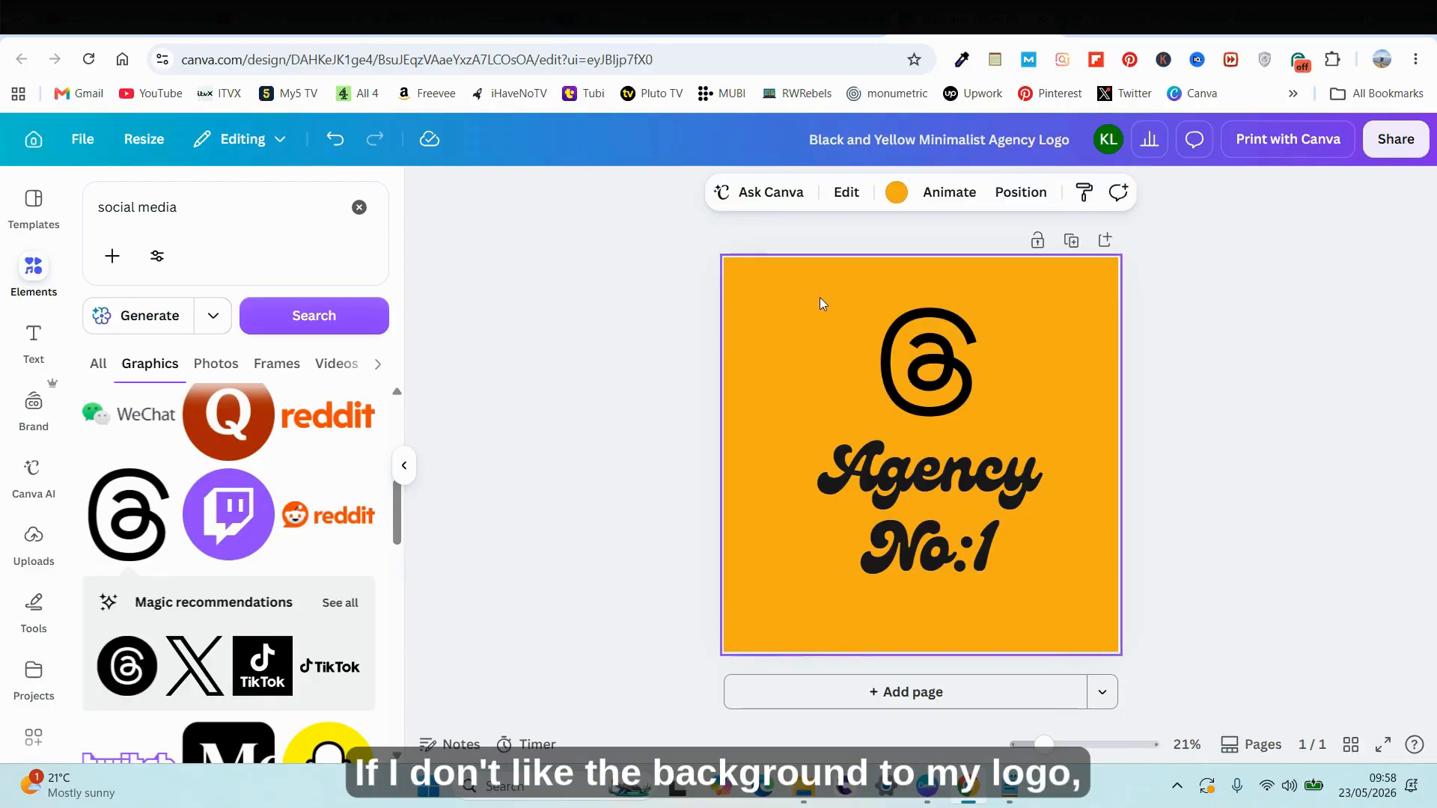
left_click(898, 193)
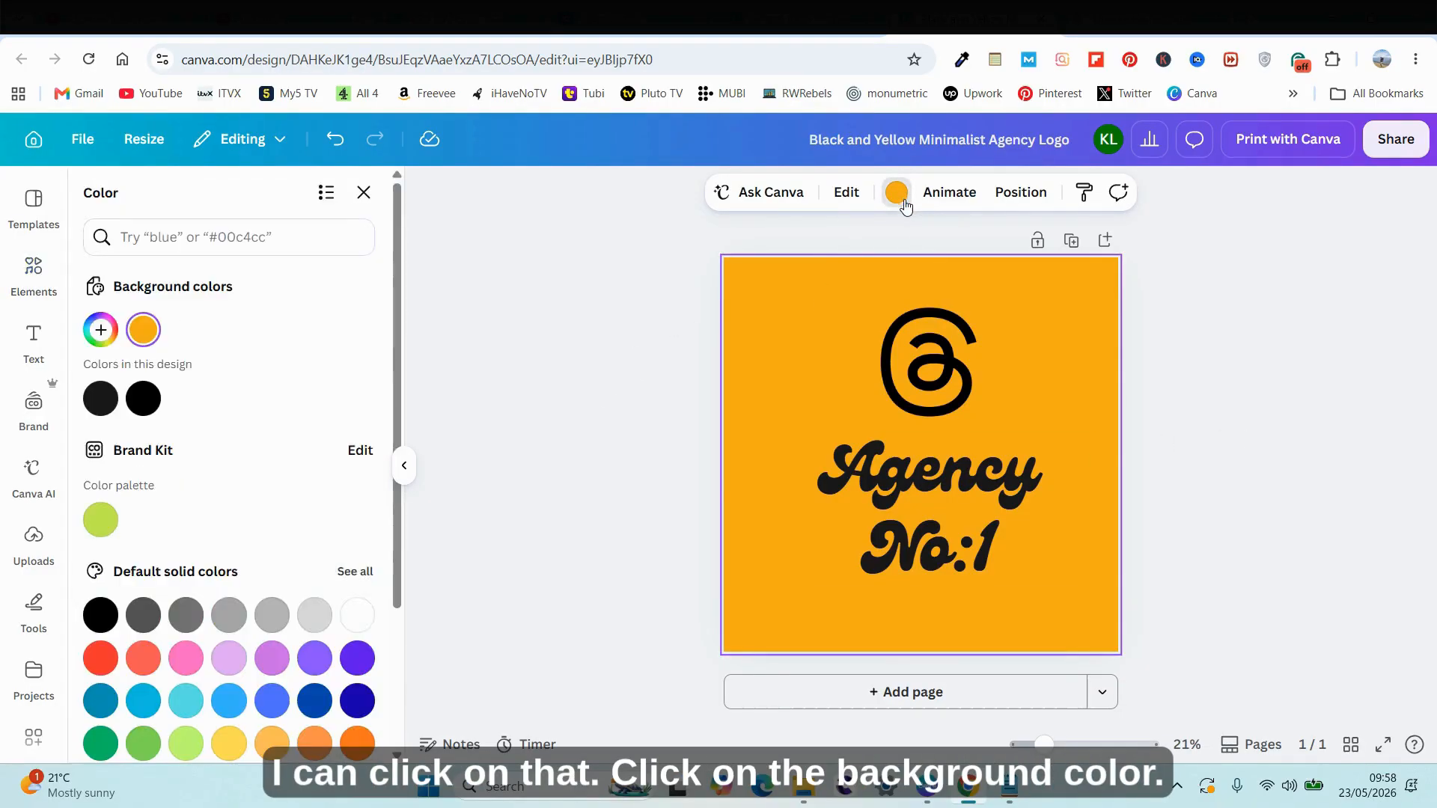
scroll(239, 434, "down", 3)
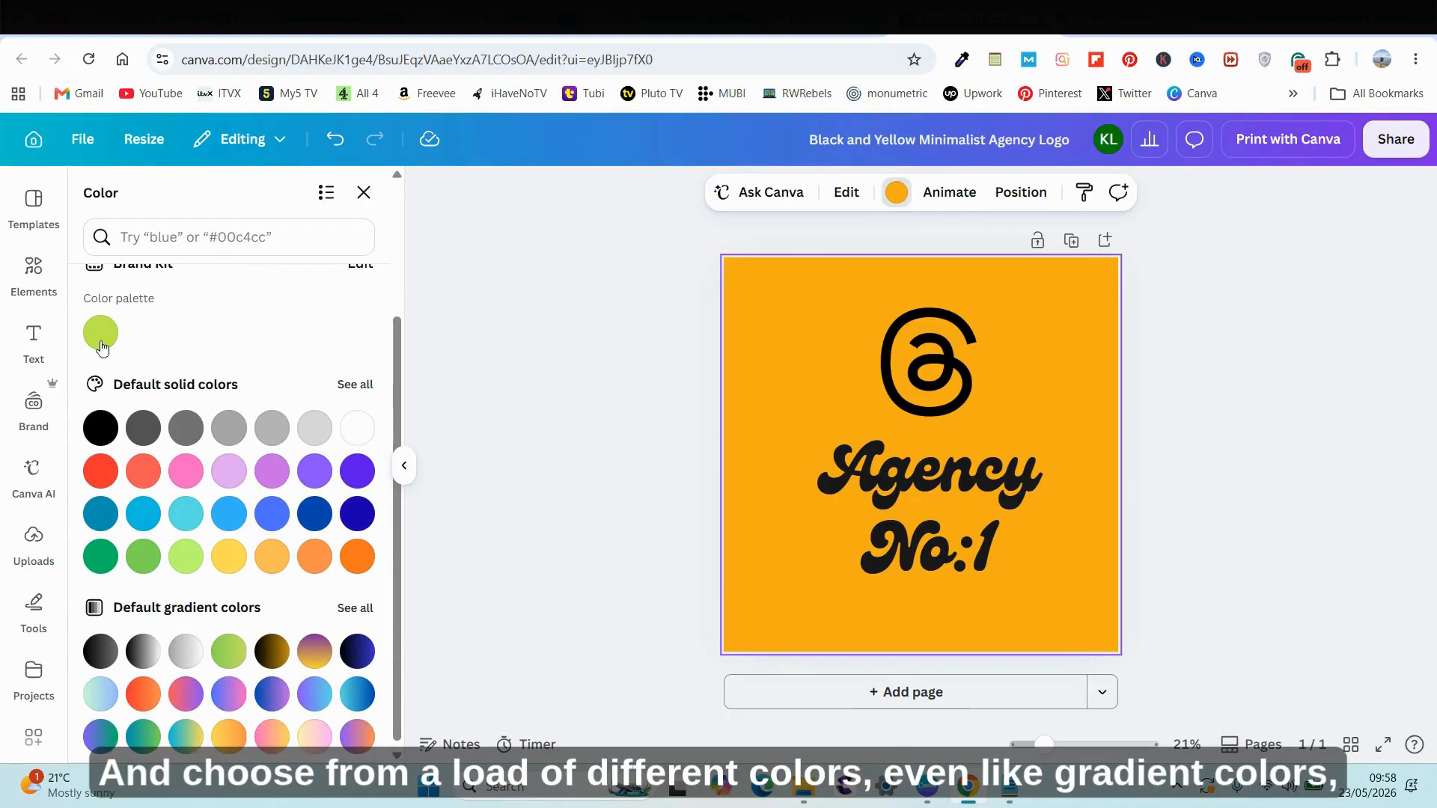
left_click(101, 334)
scroll(196, 522, "down", 1)
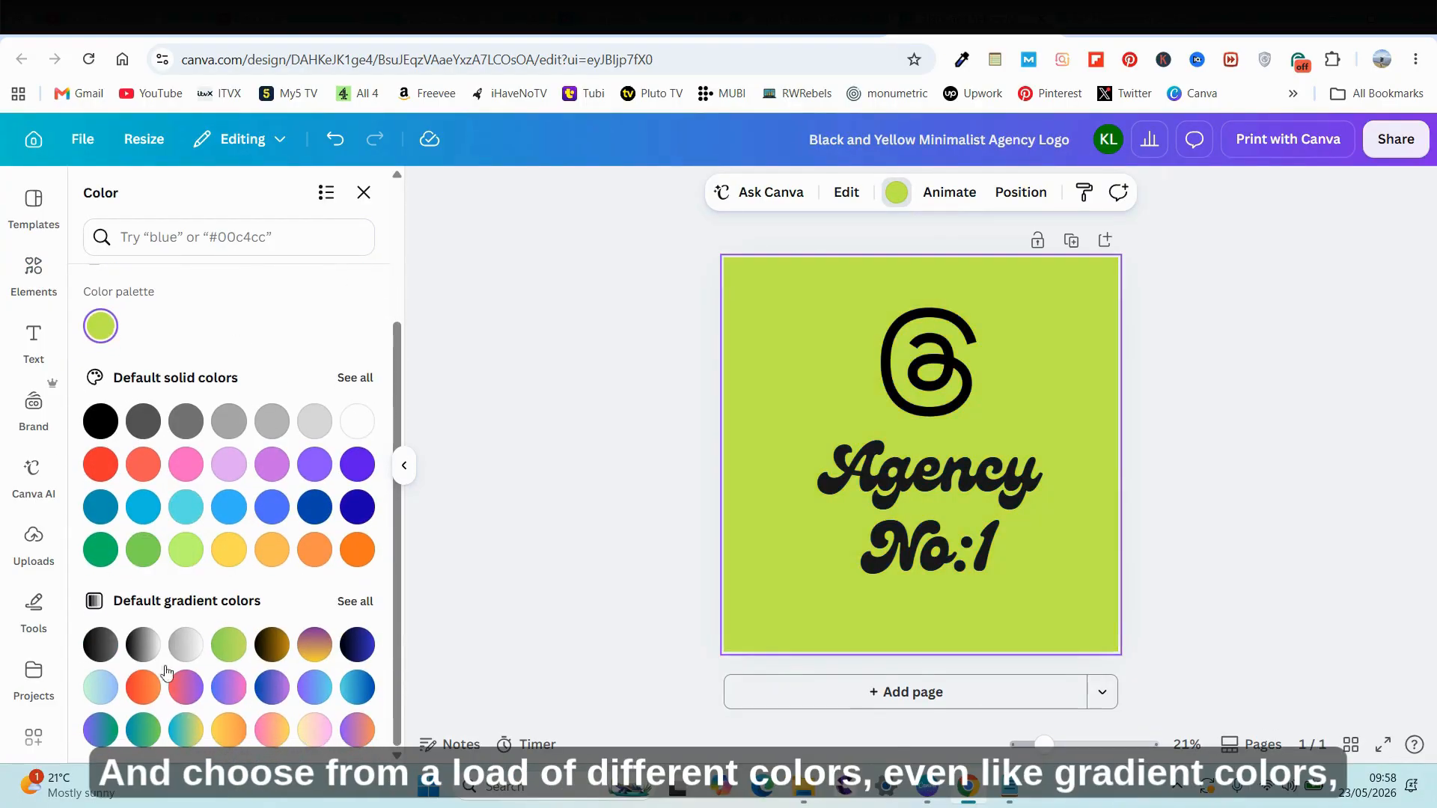
left_click(184, 644)
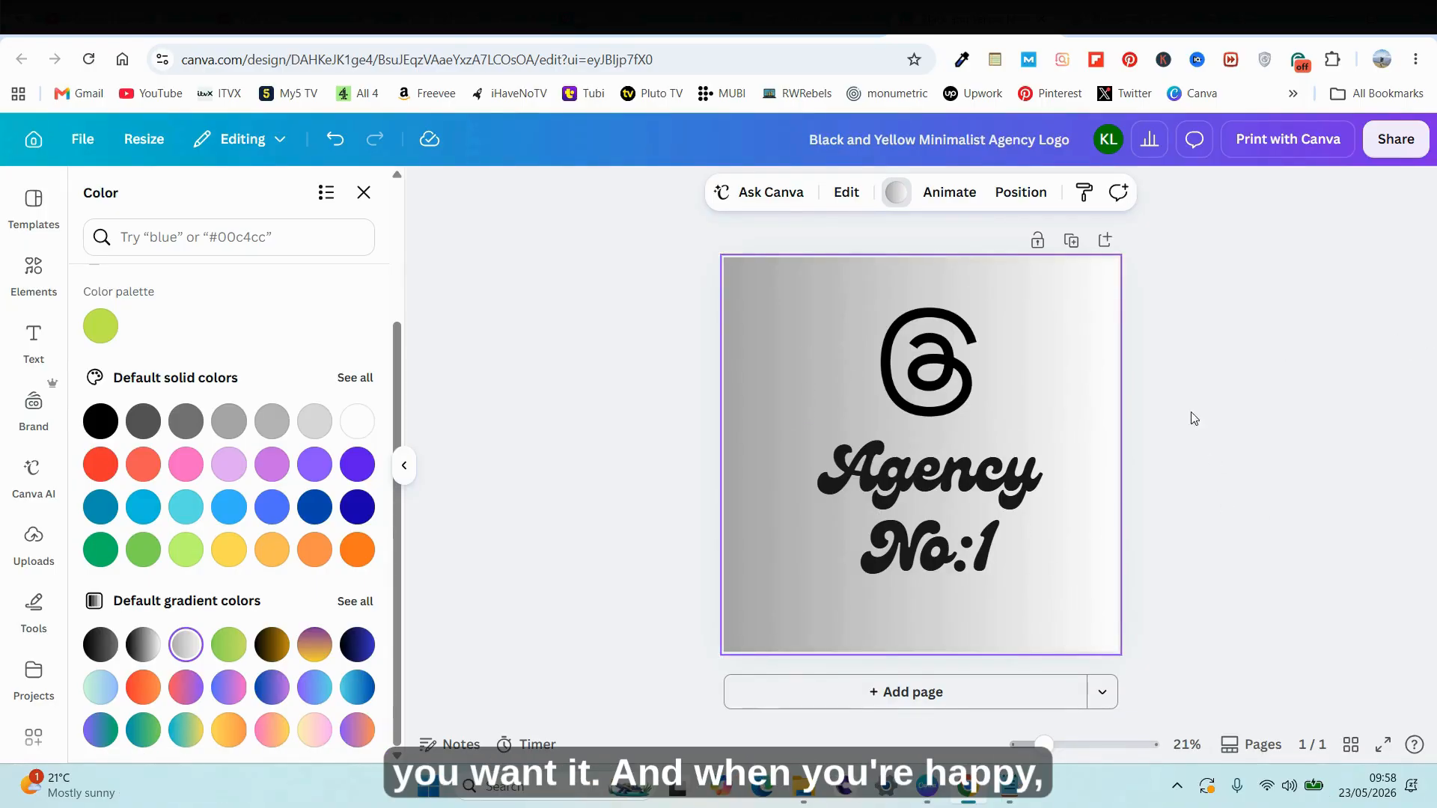
Step: Open the sharing and export options for the logo design
left_click(1419, 143)
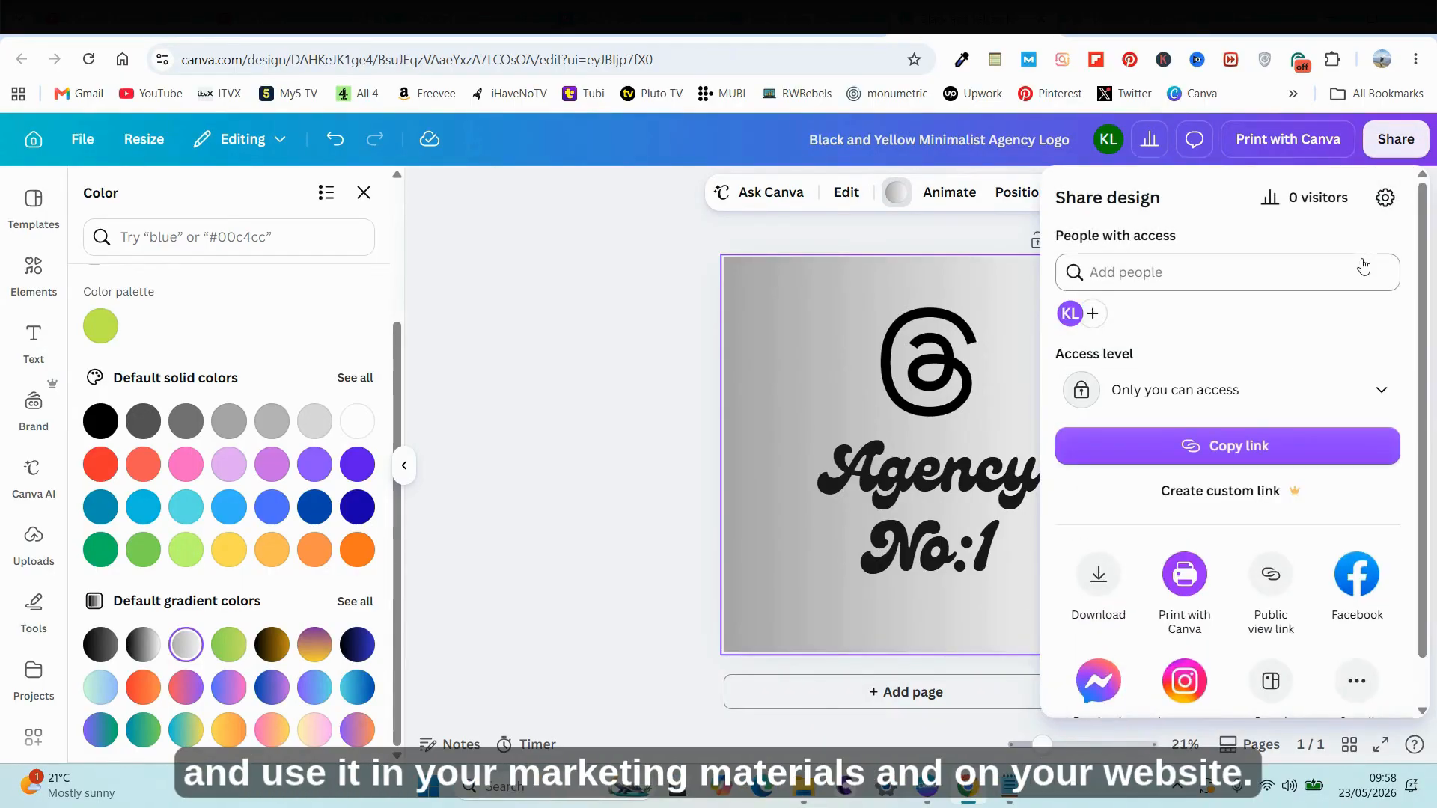